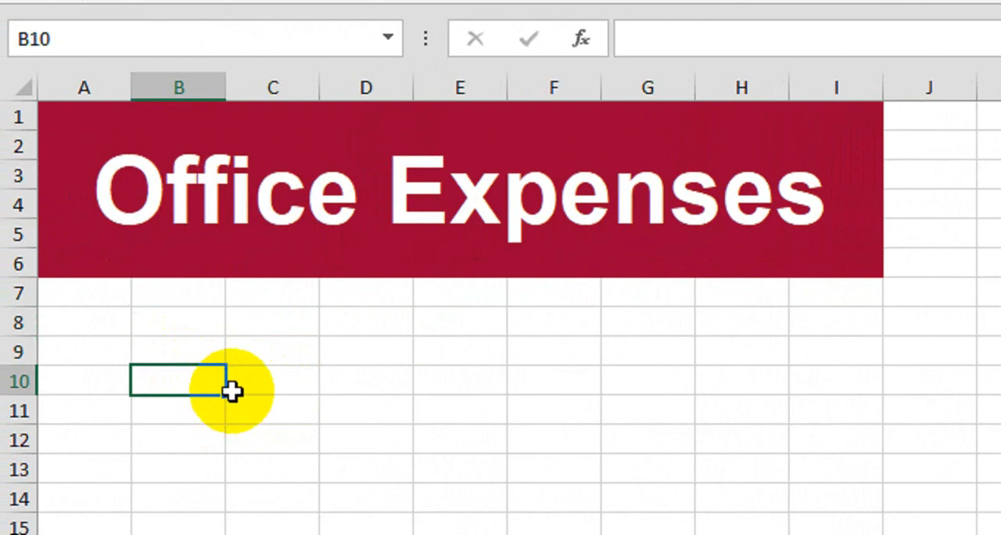
# Enter the column headers Index, Monthly Cost and Yearly Cost in cells B10 to D10
pyautogui.write('Index')
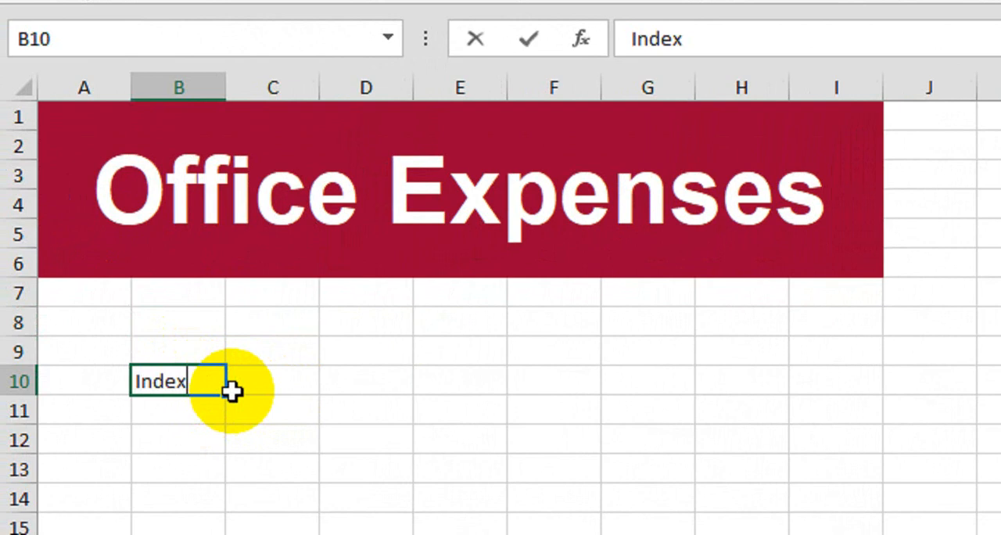
pyautogui.hotkey('ctrl', 'Return')
pyautogui.click(232, 391)
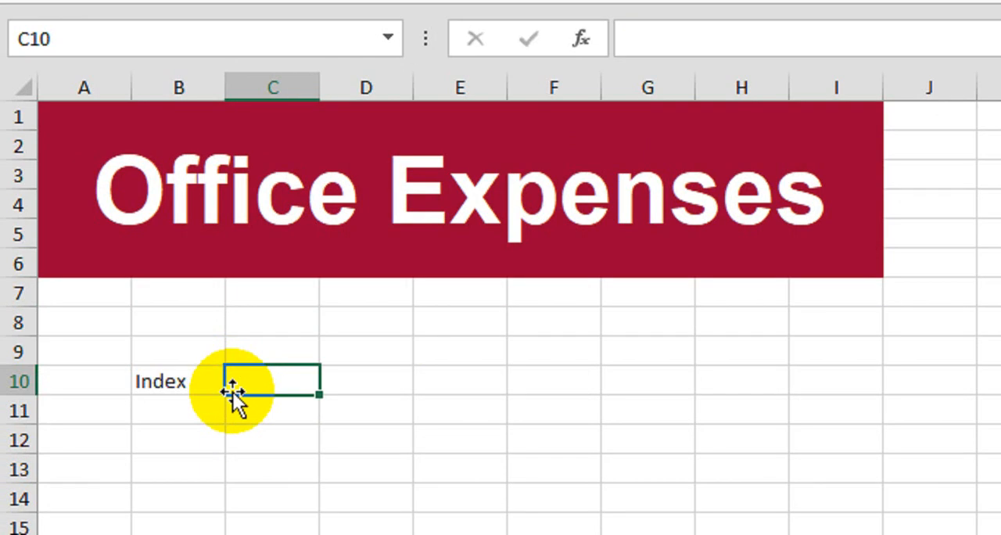
pyautogui.write('Monthly')
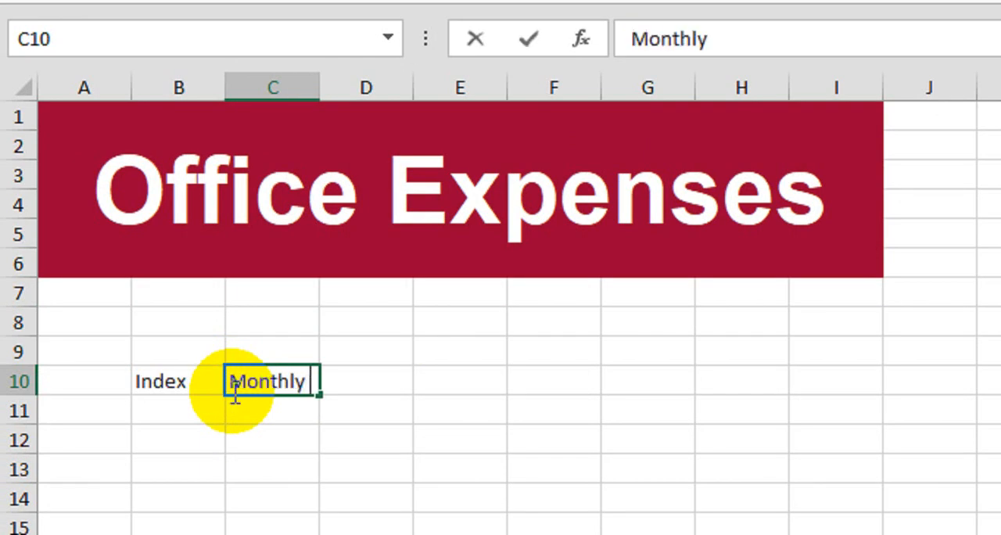
pyautogui.write(' Cost')
pyautogui.press('Tab')
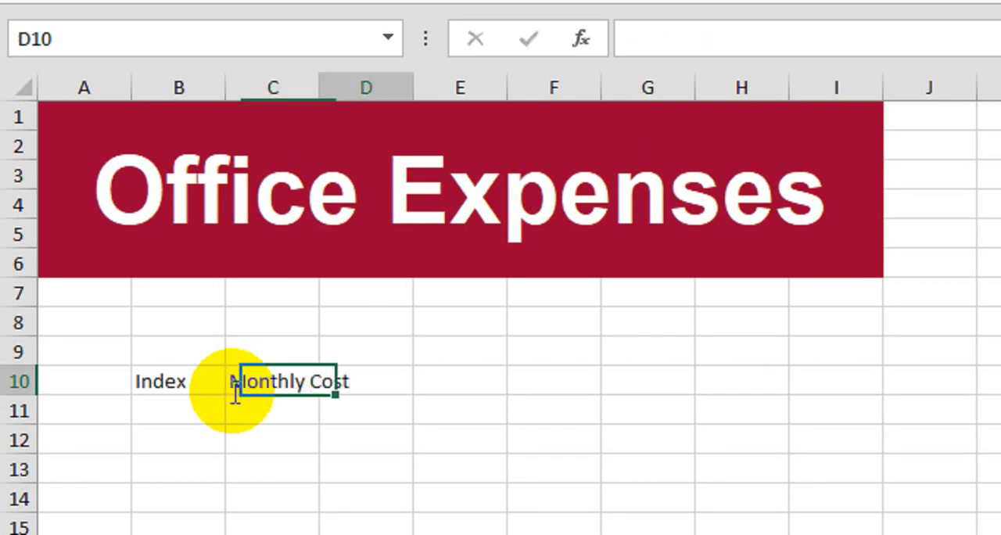
pyautogui.write('Y')
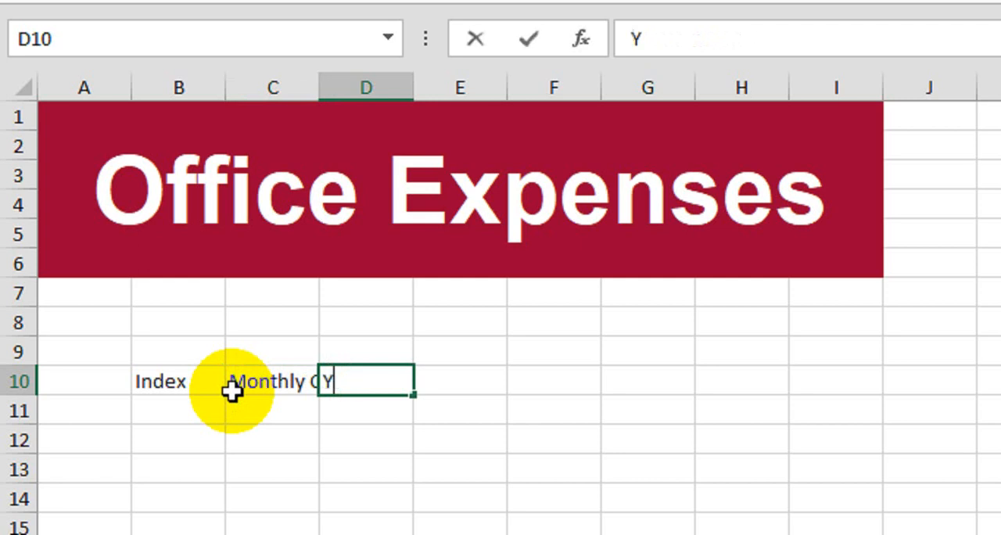
pyautogui.write('early Cost')
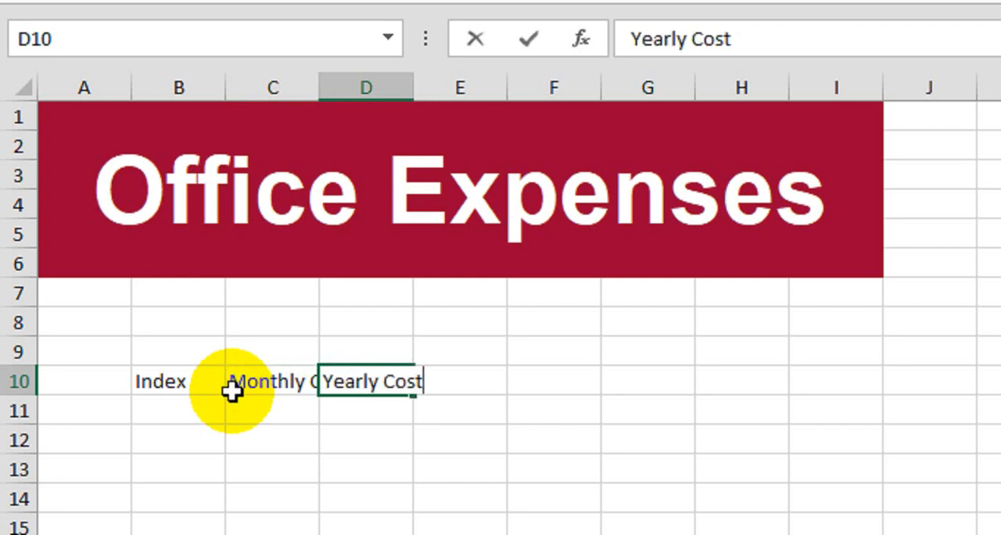
pyautogui.press('Tab')
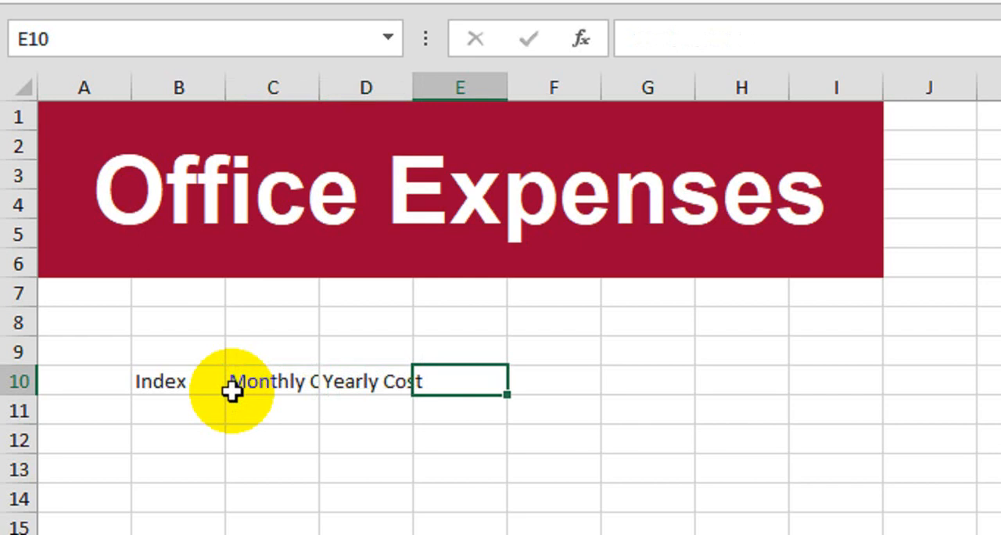
# Add the column headers Office Cost (%) in E10 and Total (%) in F10
pyautogui.write('Office')
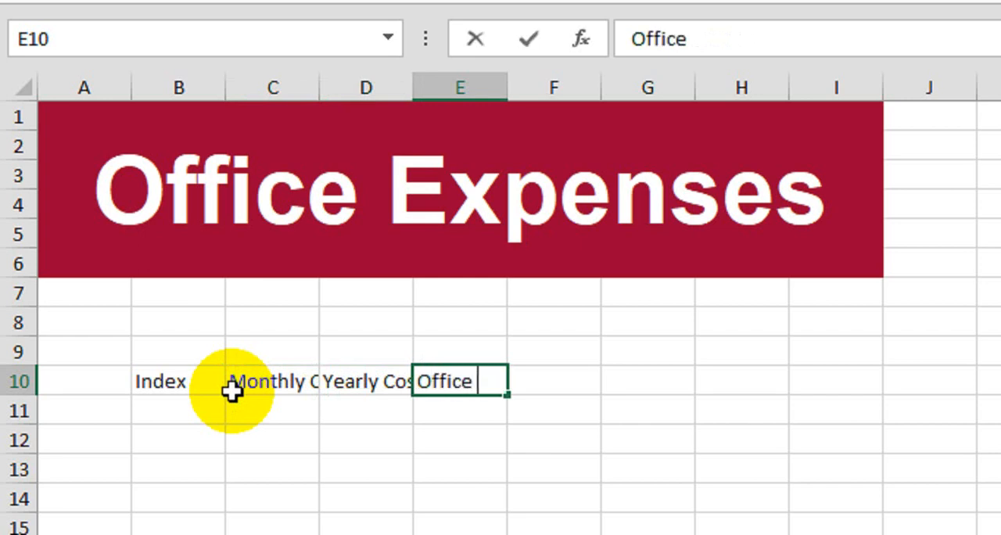
pyautogui.write(' Cost')
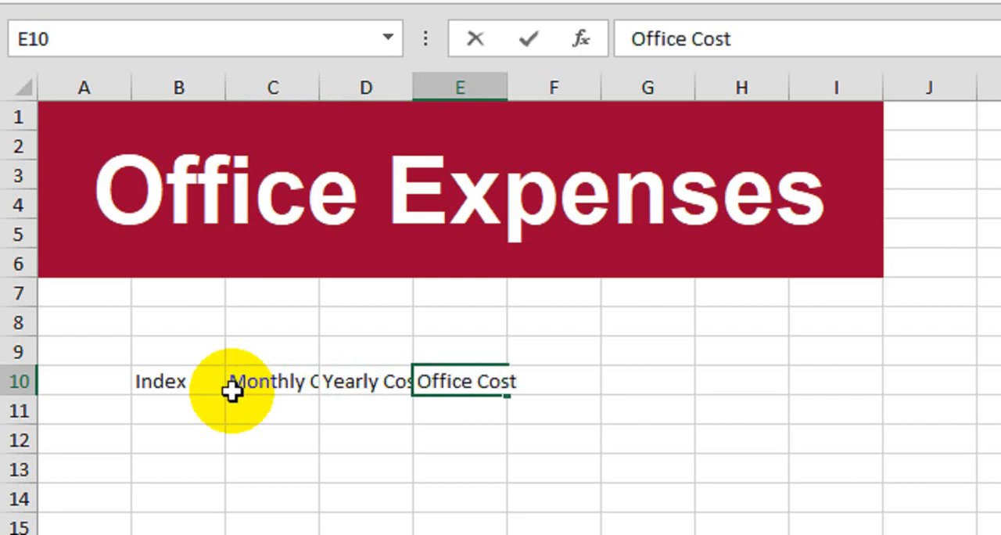
pyautogui.write(' (%)')
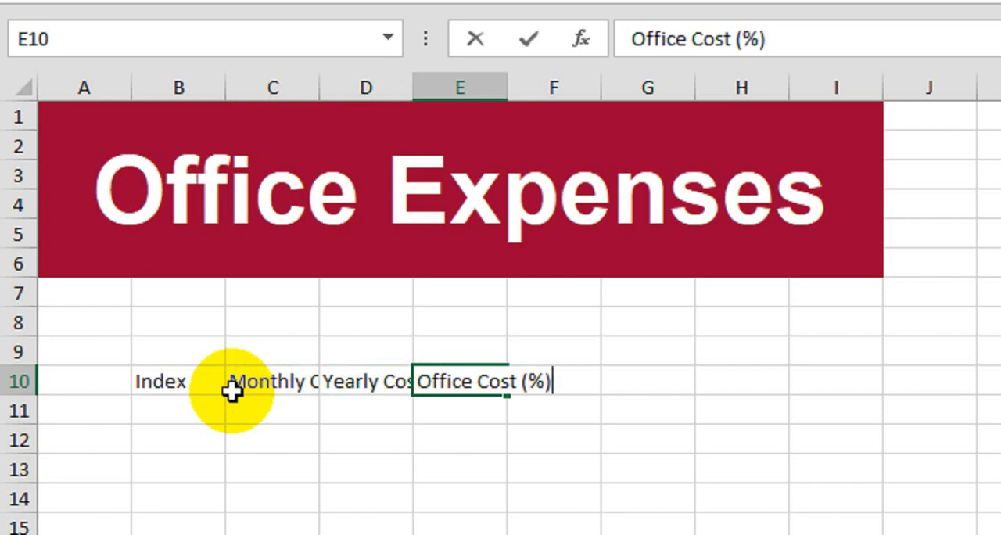
pyautogui.press('Tab')
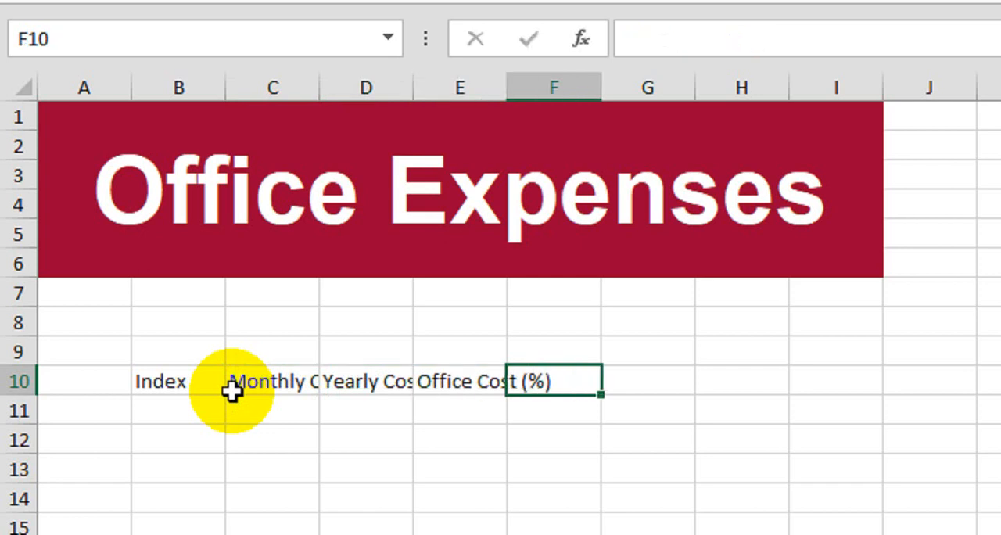
pyautogui.write('Total')
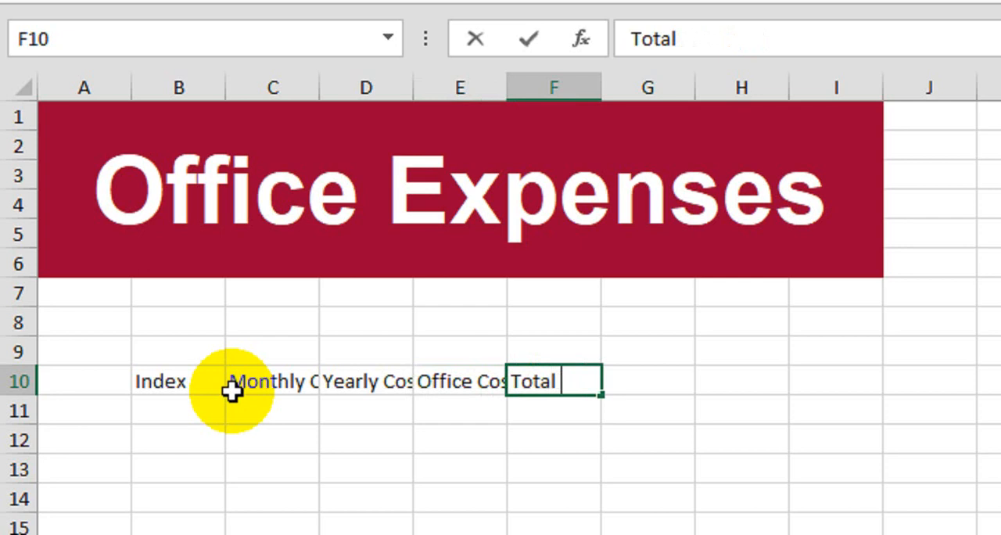
pyautogui.write(' (%)')
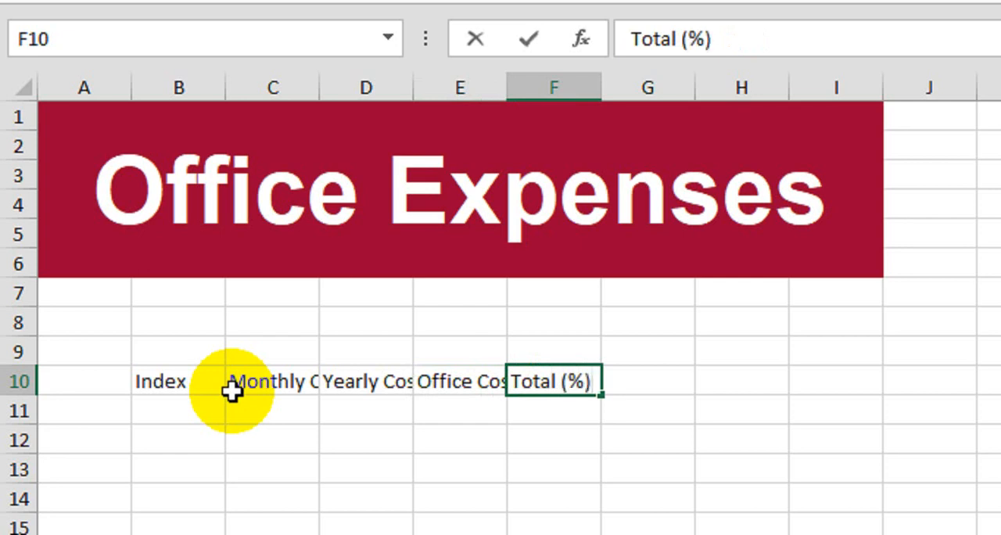
pyautogui.press('Return')
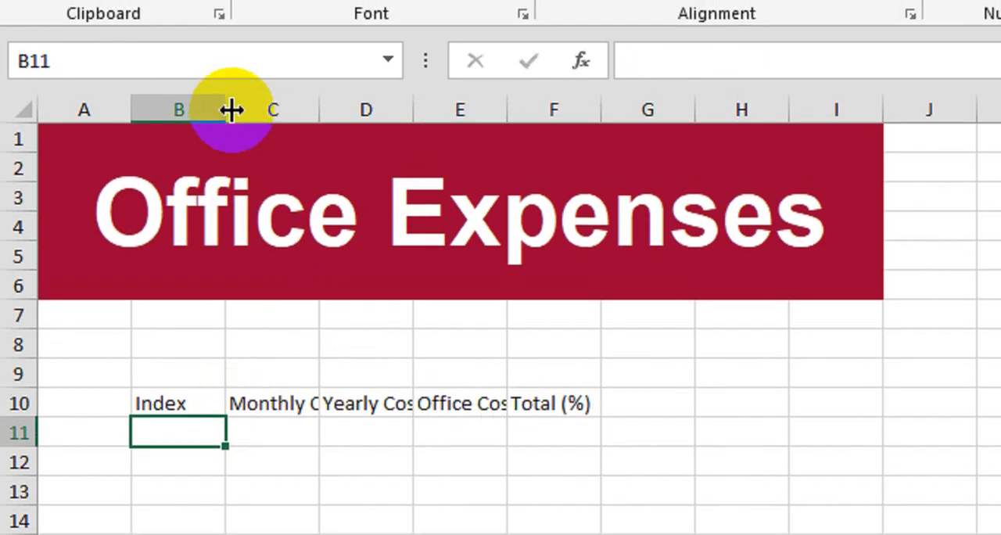
# Widen column B to nearly double its width and autofit columns C, D and E to their headers
pyautogui.moveTo(225, 87); pyautogui.dragTo(232, 87)
pyautogui.moveTo(239, 131); pyautogui.dragTo(302, 131)
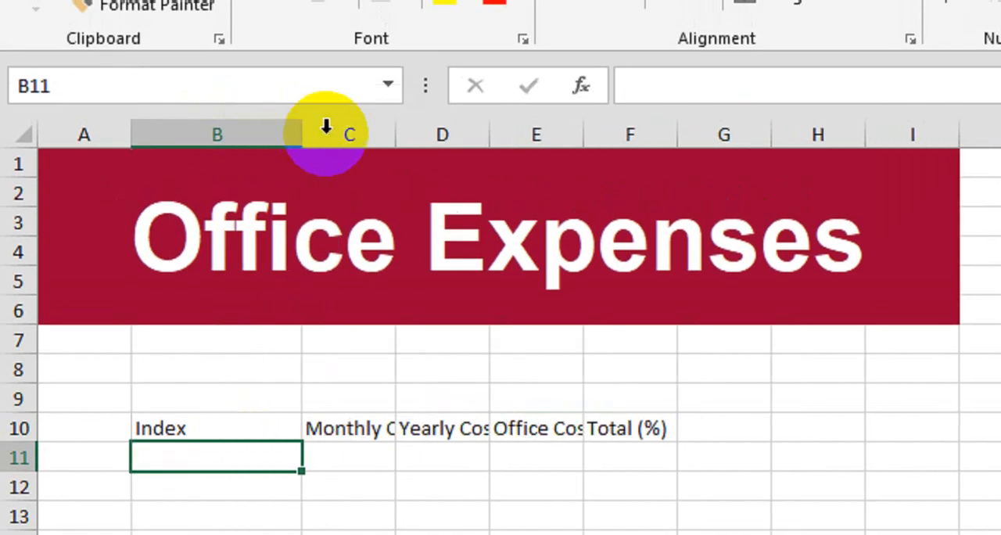
pyautogui.doubleClick(393, 131)
pyautogui.doubleClick(534, 145)
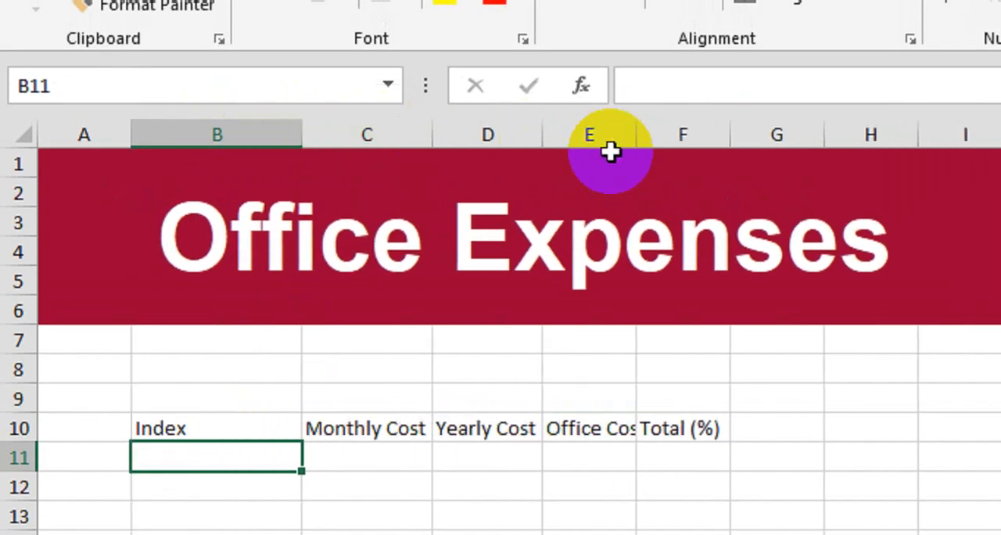
pyautogui.doubleClick(635, 137)
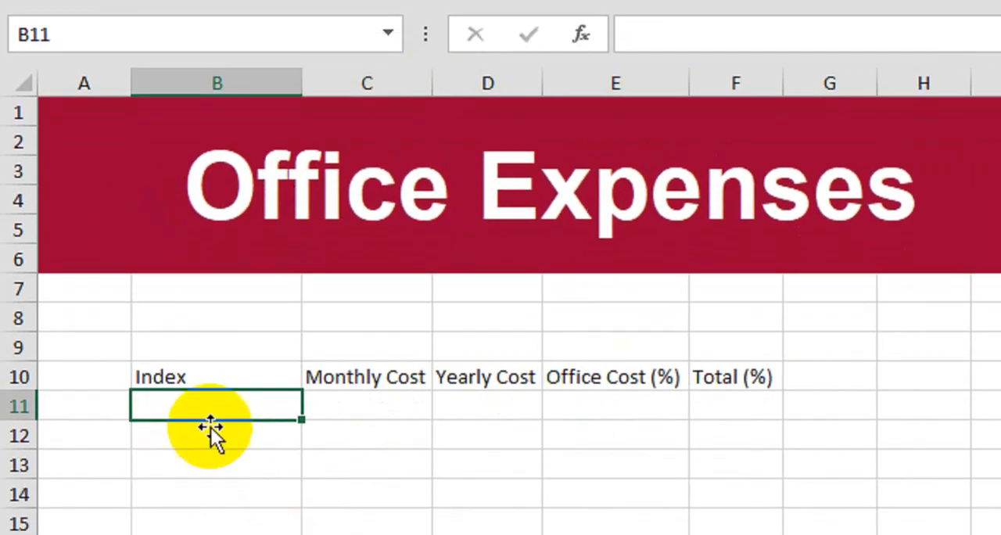
# Format the headers in B10:F10 as bold with yellow fill and borders, and widen columns C to F beyond their text
pyautogui.moveTo(211, 427); pyautogui.dragTo(762, 425)
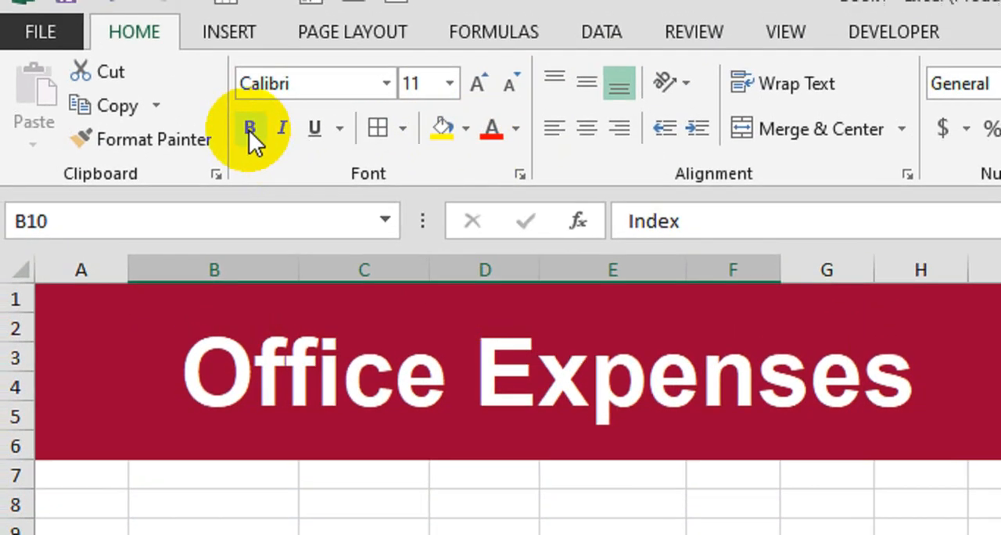
pyautogui.click(250, 129)
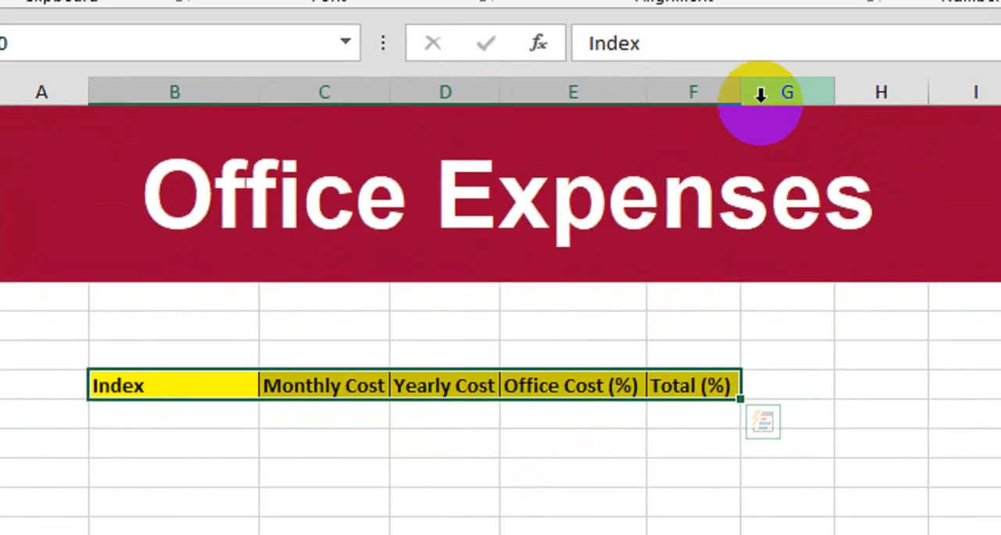
pyautogui.moveTo(782, 76); pyautogui.dragTo(832, 76)
pyautogui.moveTo(623, 139); pyautogui.dragTo(663, 138)
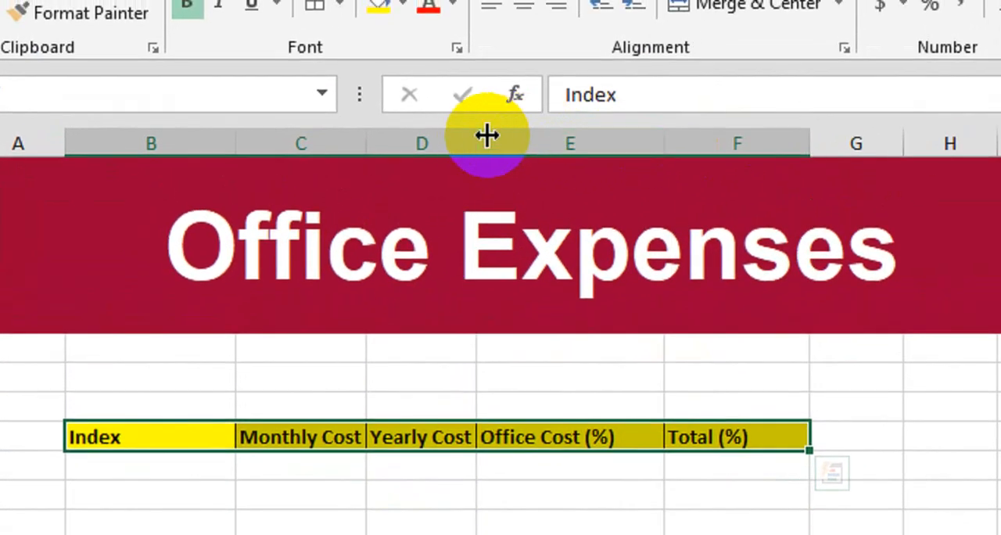
pyautogui.moveTo(486, 137); pyautogui.dragTo(534, 152)
pyautogui.moveTo(367, 154); pyautogui.dragTo(443, 154)
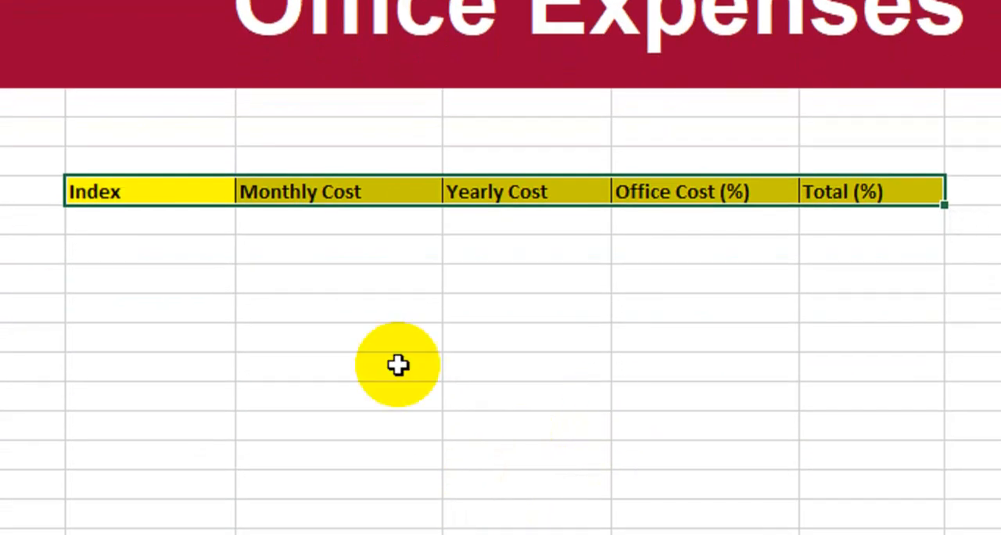
# List the expense items Rent, Electricity, Water and Phone Bill under Index in cells B11 to B14
pyautogui.click(195, 222)
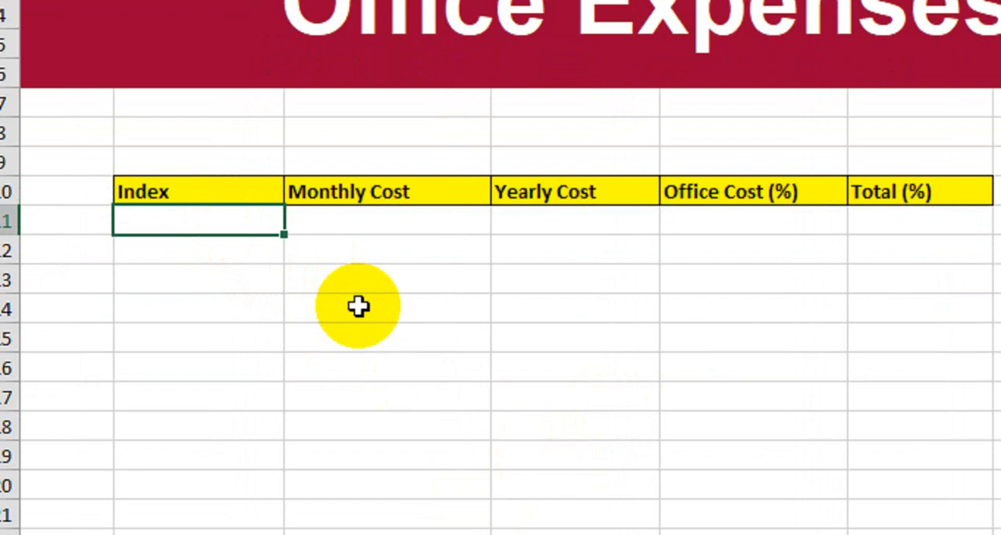
pyautogui.write('Rent')
pyautogui.press('Return')
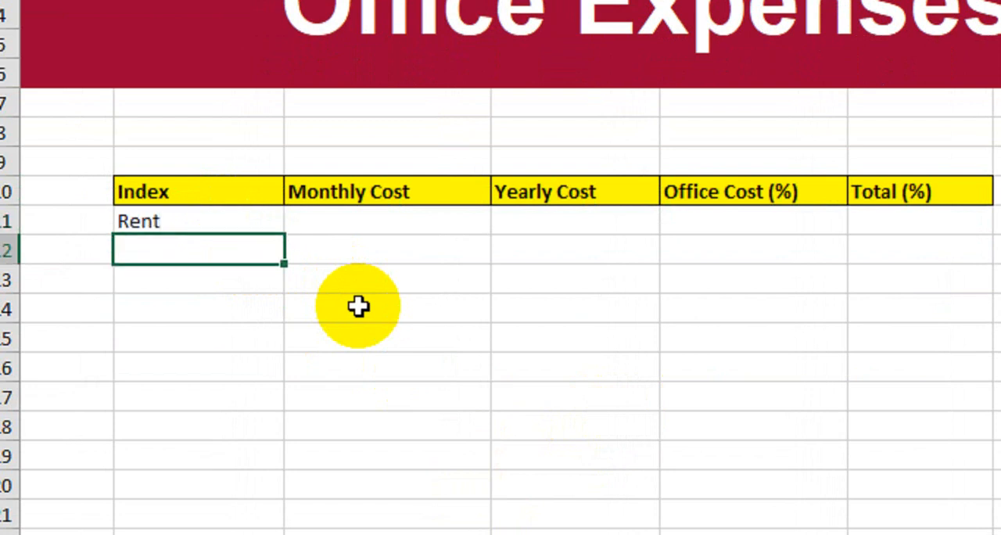
pyautogui.write('Electr')
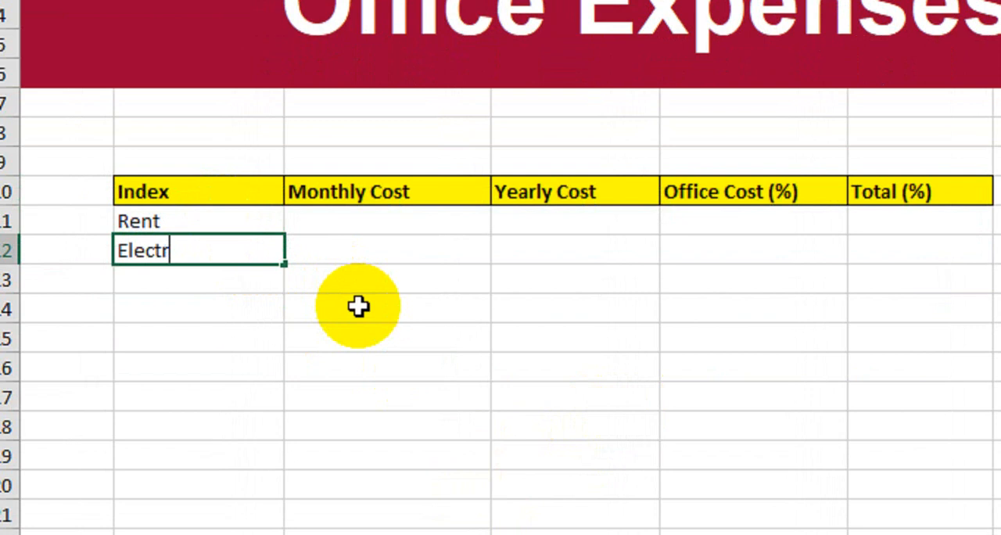
pyautogui.write('icity')
pyautogui.press('Return')
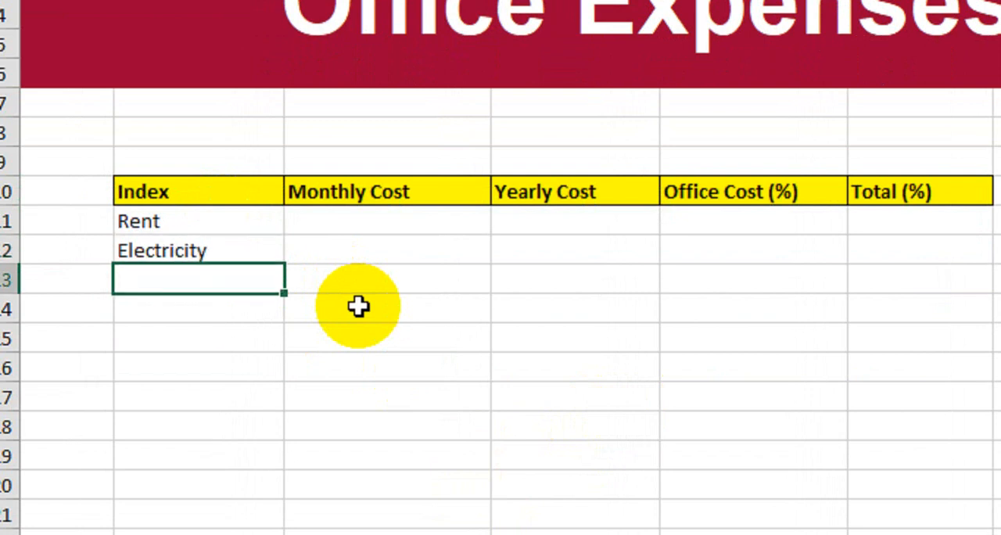
pyautogui.write('Water')
pyautogui.press('Return')
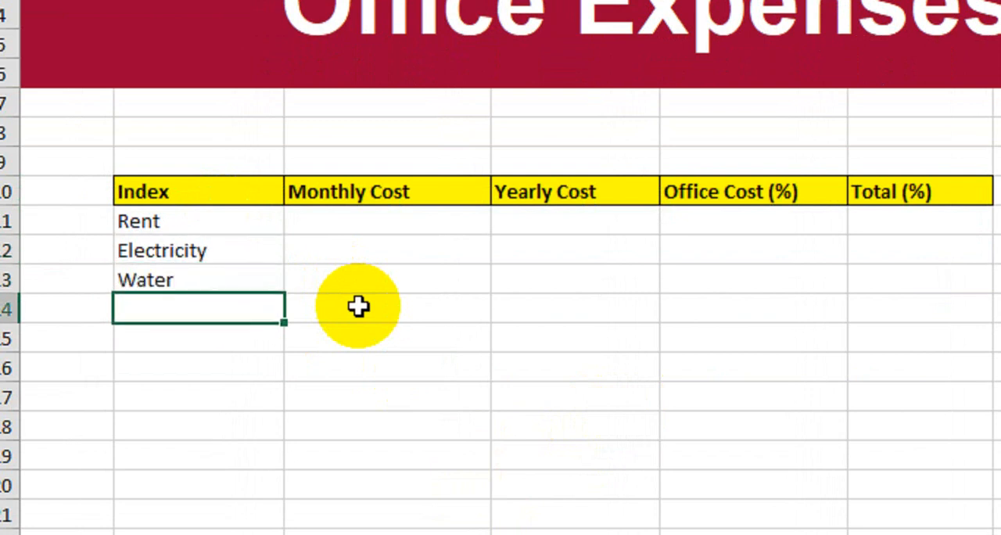
pyautogui.write('Phone Bi')
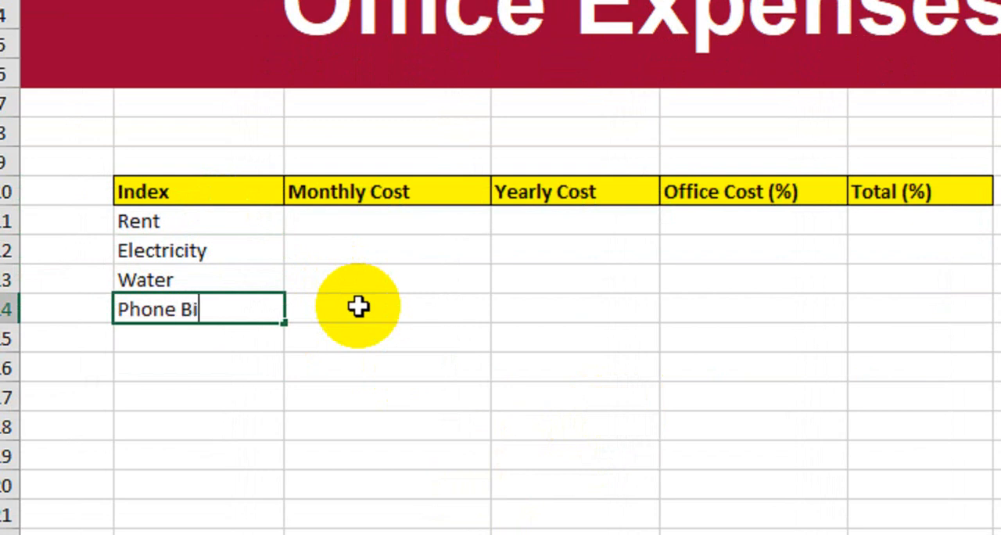
pyautogui.write('ll')
pyautogui.press('Return')
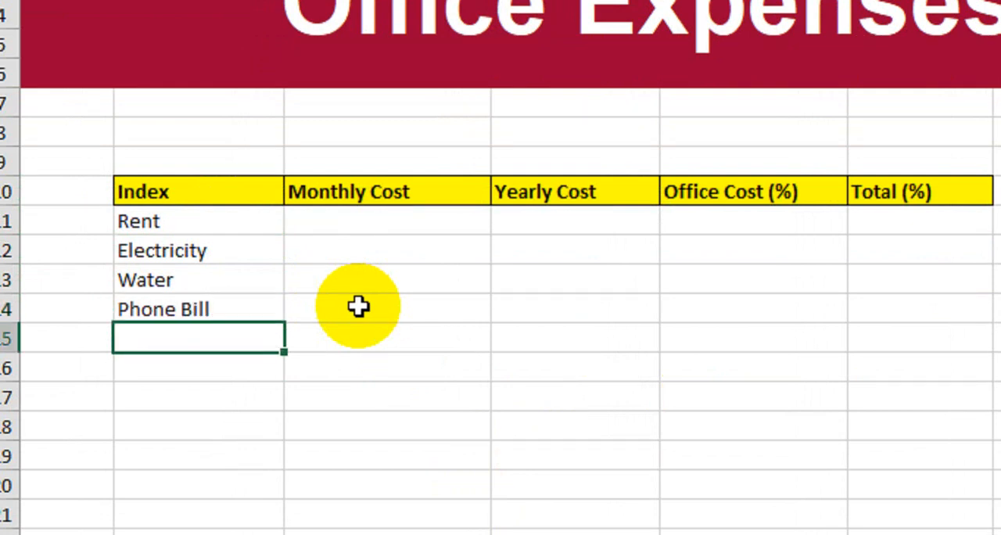
# Continue the Index list with Internet, Cleaner, Maintenance and Salaries in cells B15 to B18
pyautogui.write('Internet')
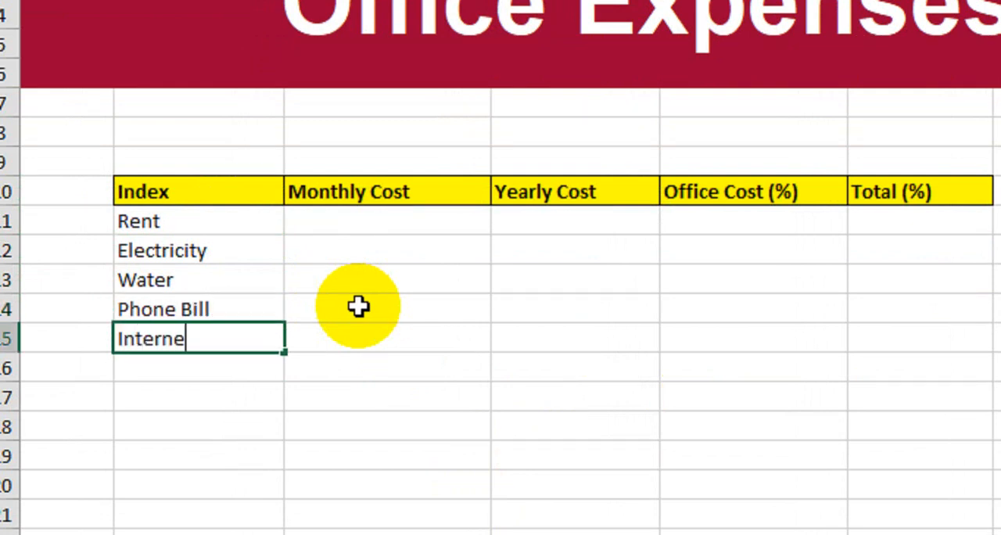
pyautogui.press('Return')
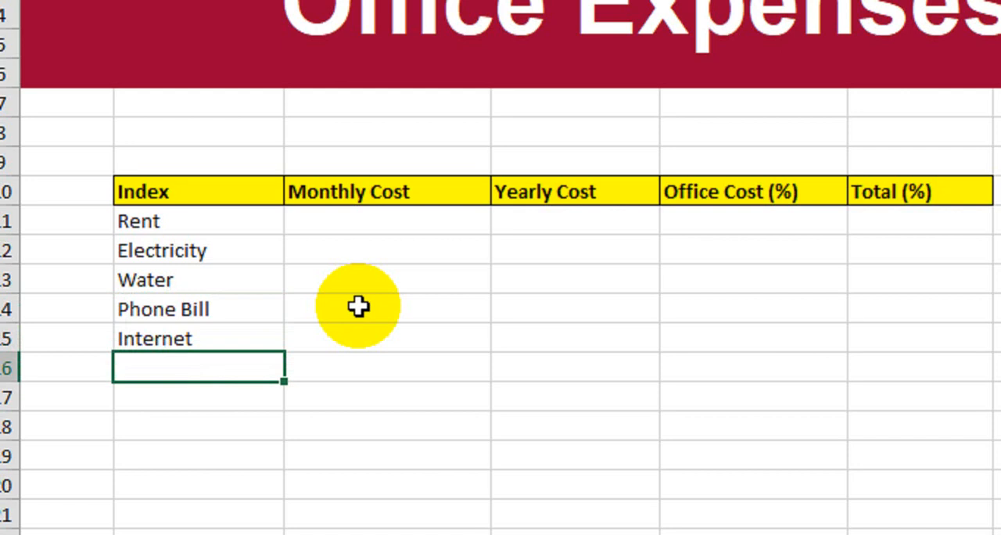
pyautogui.write('Clea')
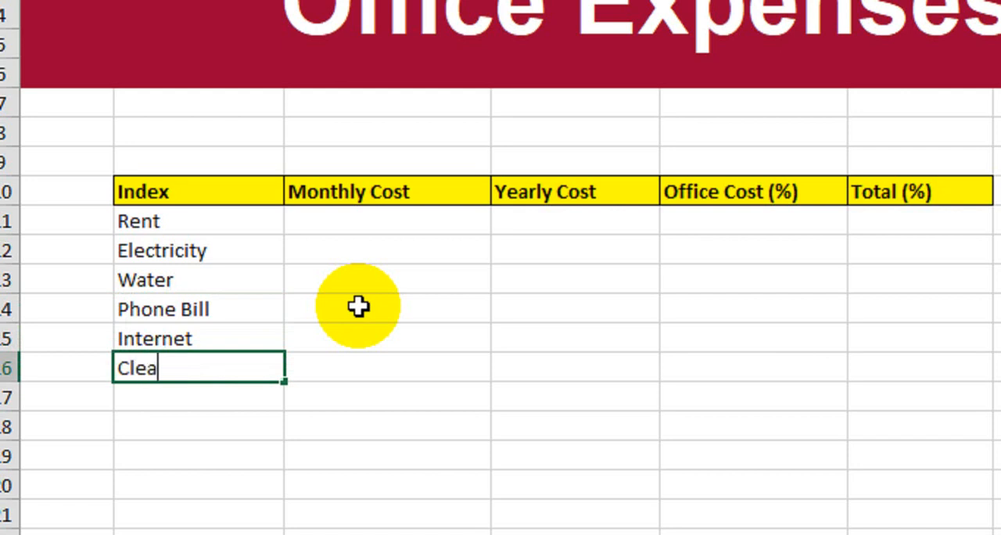
pyautogui.write('ner')
pyautogui.press('Return')
pyautogui.write('M')
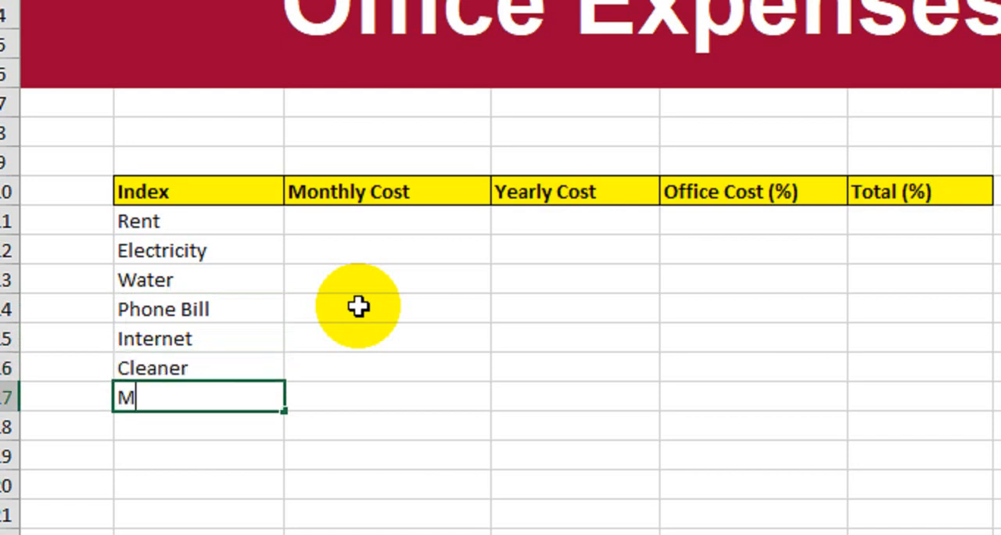
pyautogui.write('aintenance')
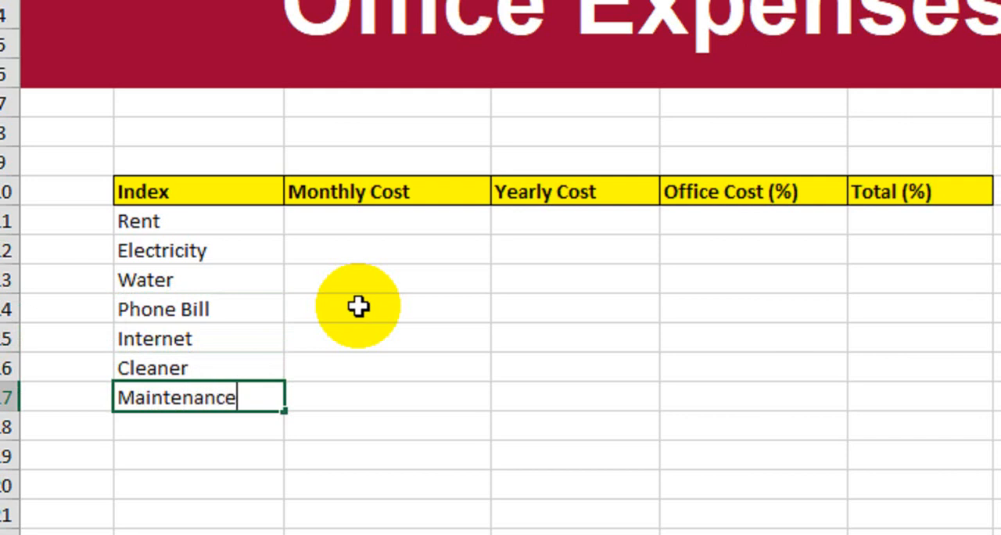
pyautogui.press('Return')
pyautogui.write('Sala')
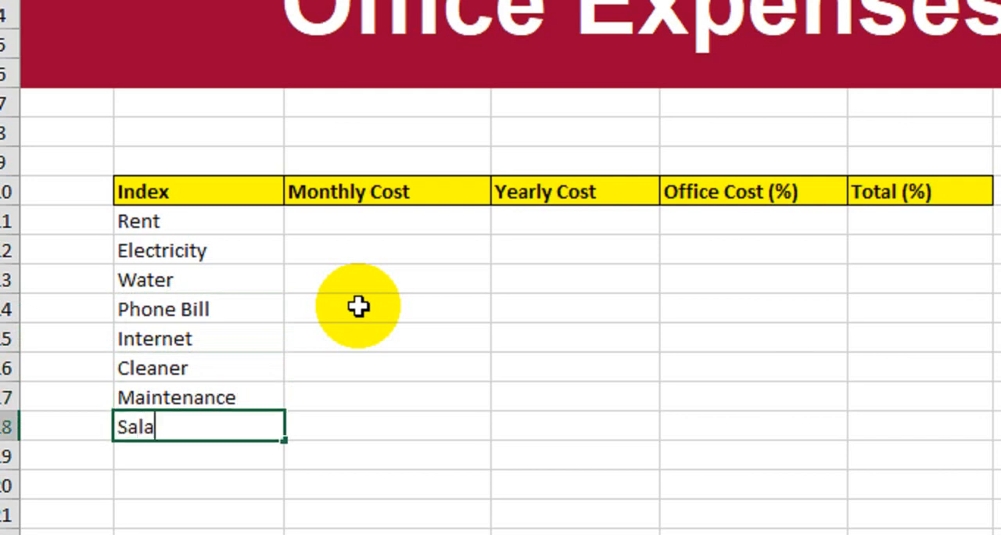
pyautogui.write('ries')
pyautogui.press('Return')
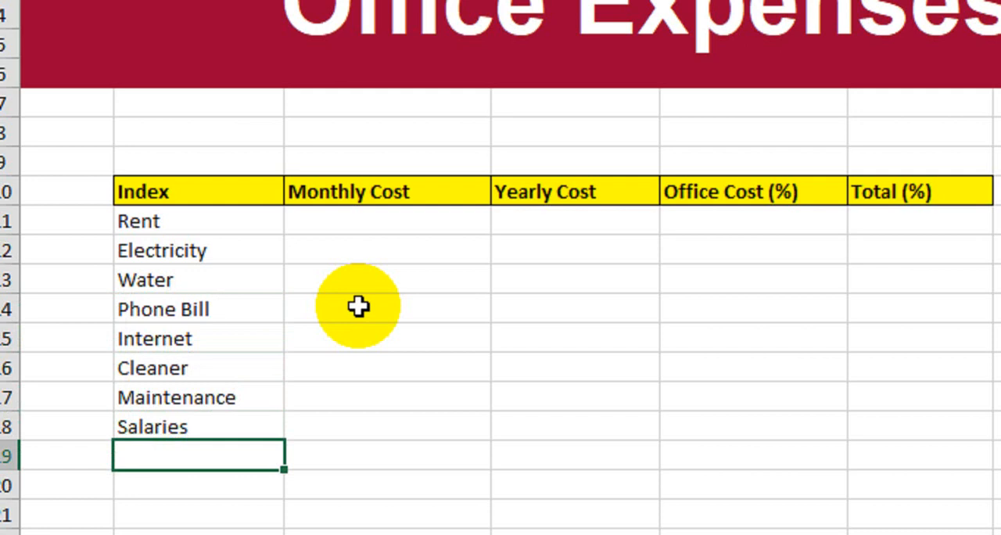
# Apply borders to all cells of the expense table in B10:F18 and deselect the table
pyautogui.moveTo(223, 195); pyautogui.dragTo(887, 422)
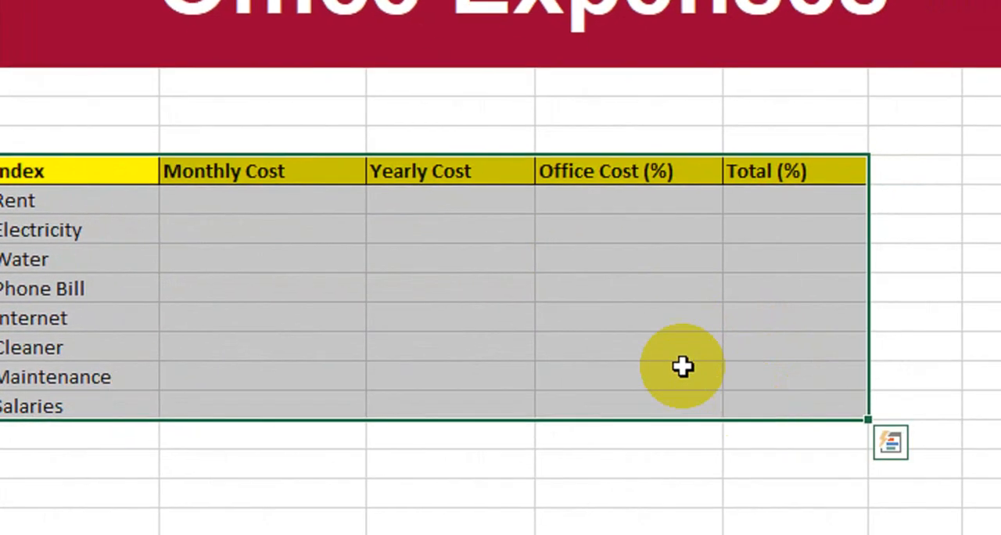
pyautogui.click(250, 98)
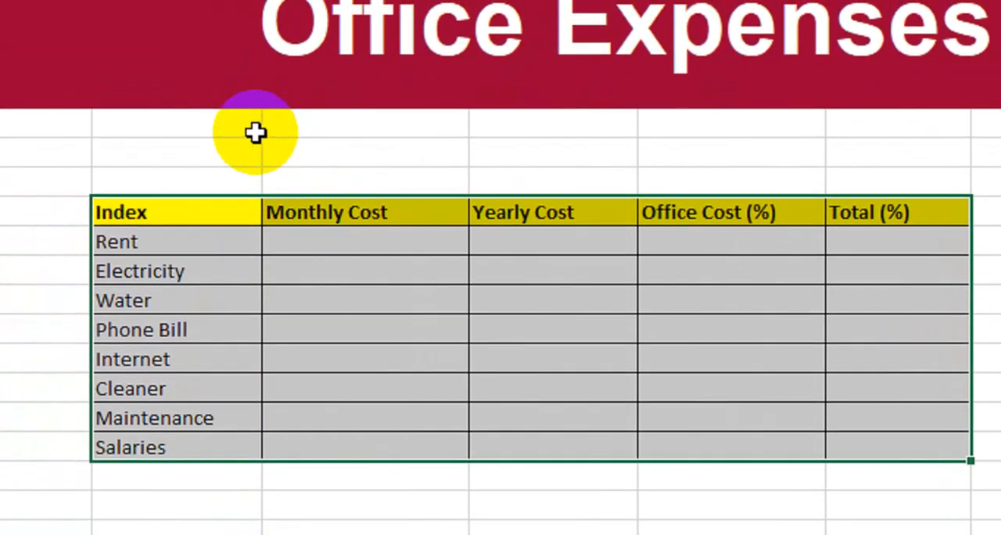
pyautogui.click(256, 133)
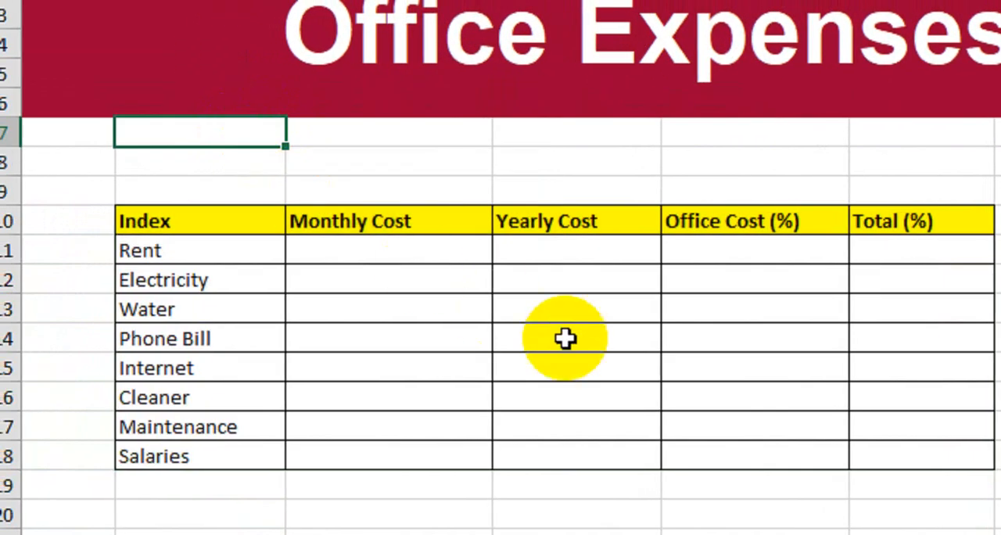
# Enter the label Total Office Cost in cell B7 above the expense table
pyautogui.write('T')
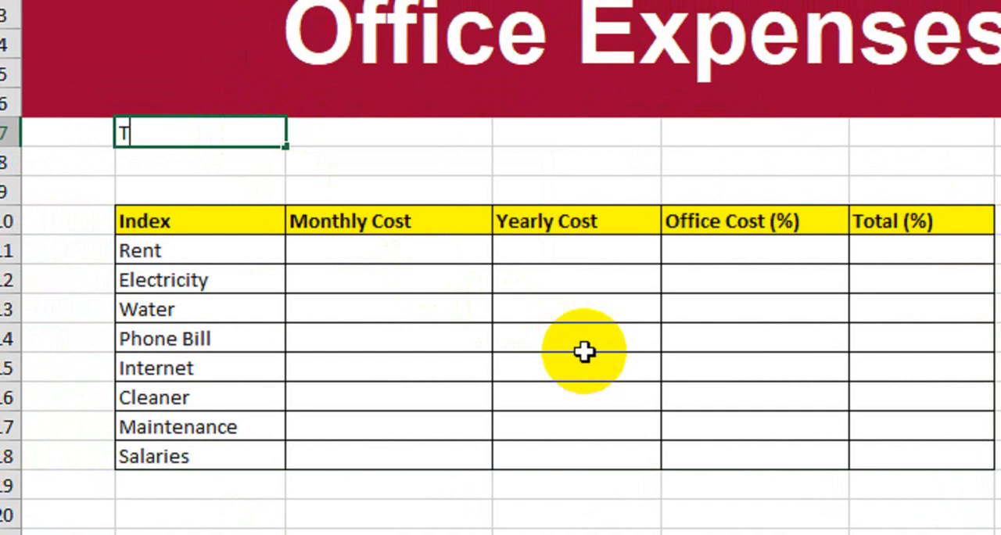
pyautogui.write('otal ')
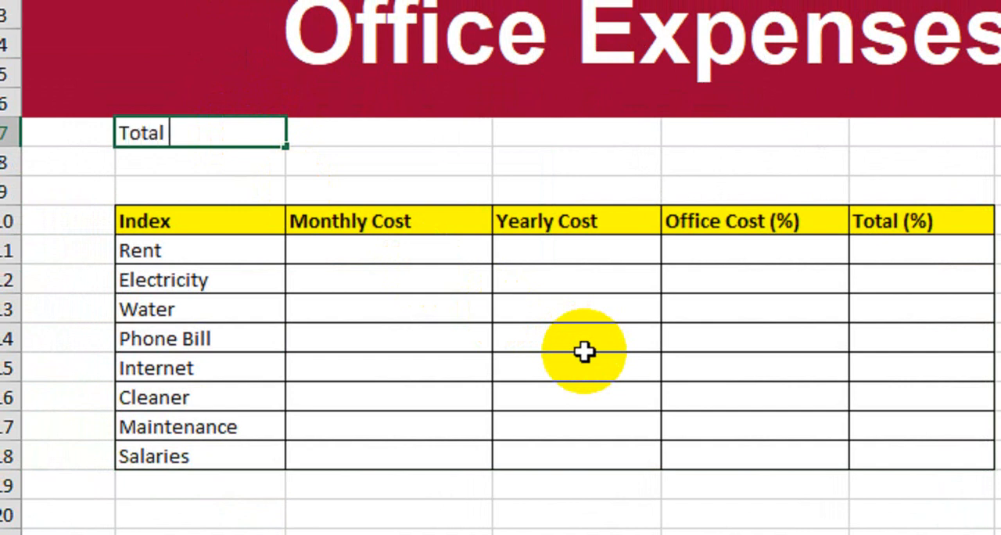
pyautogui.write('Ofic')
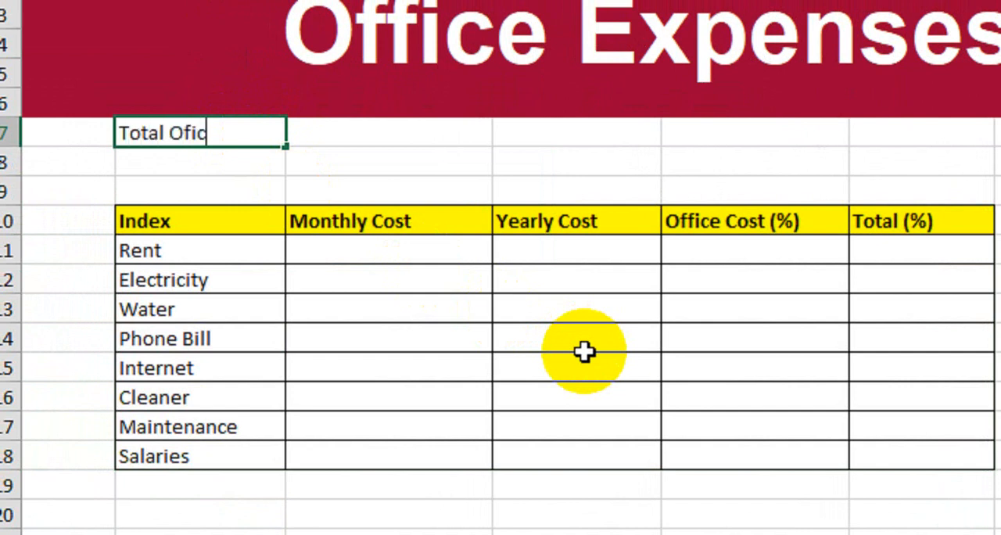
pyautogui.write('ece Cost')
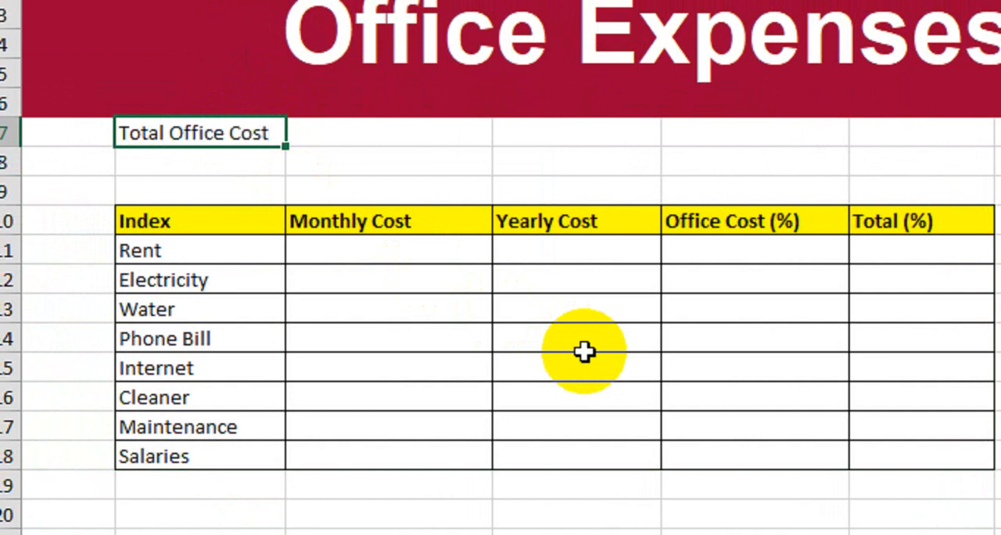
pyautogui.press('Tab')
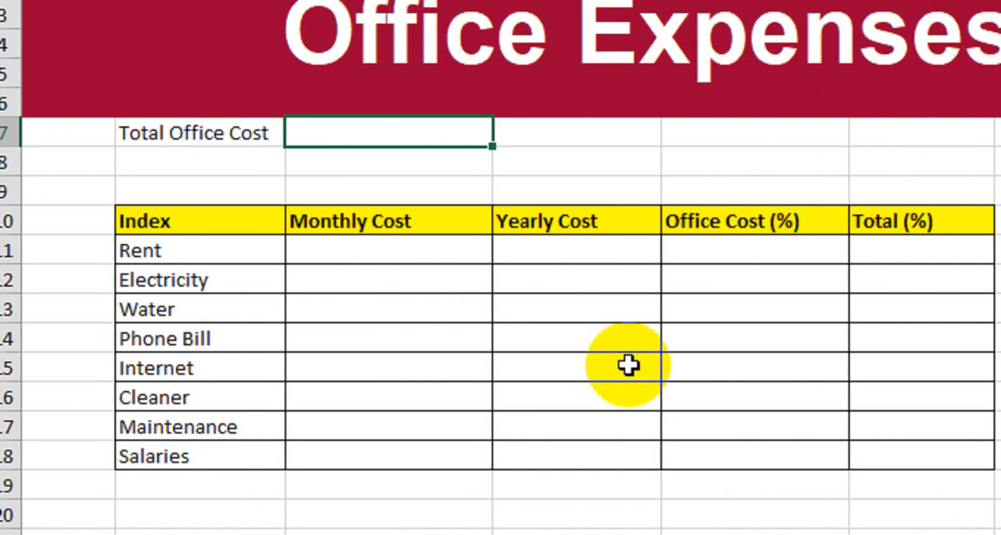
# Enter the label Total Square Foot in cell C7 beside Total Office Cost
pyautogui.write('Total')
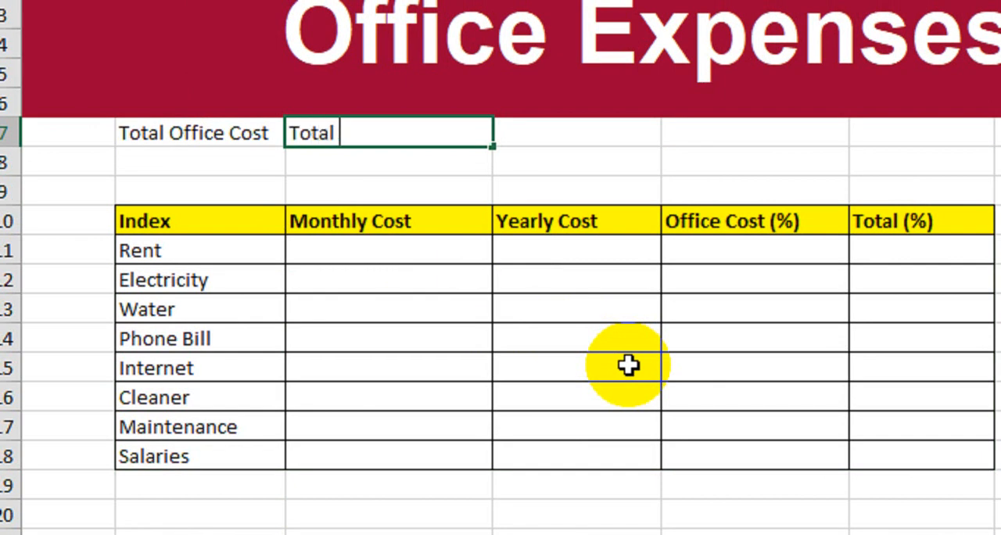
pyautogui.write(' Squar')
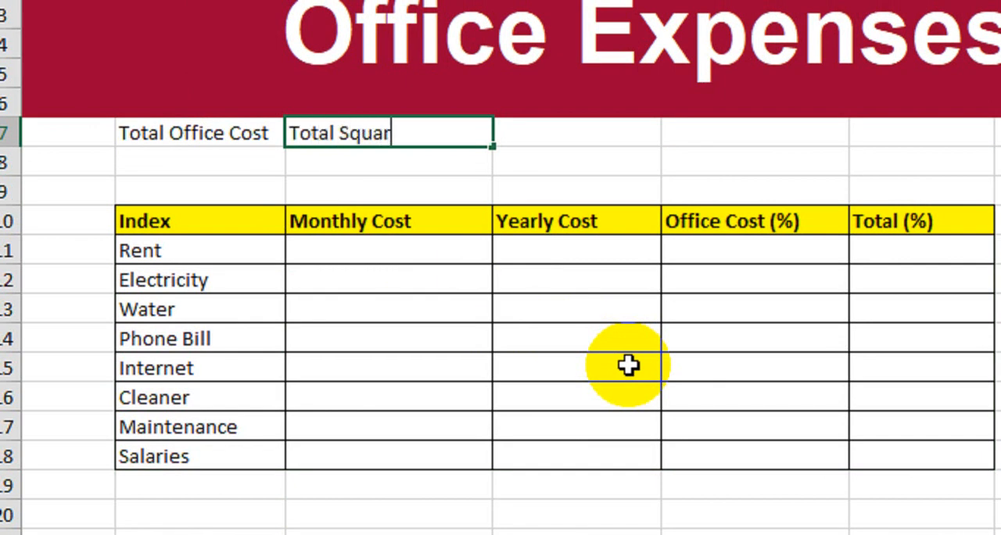
pyautogui.write('e Foot')
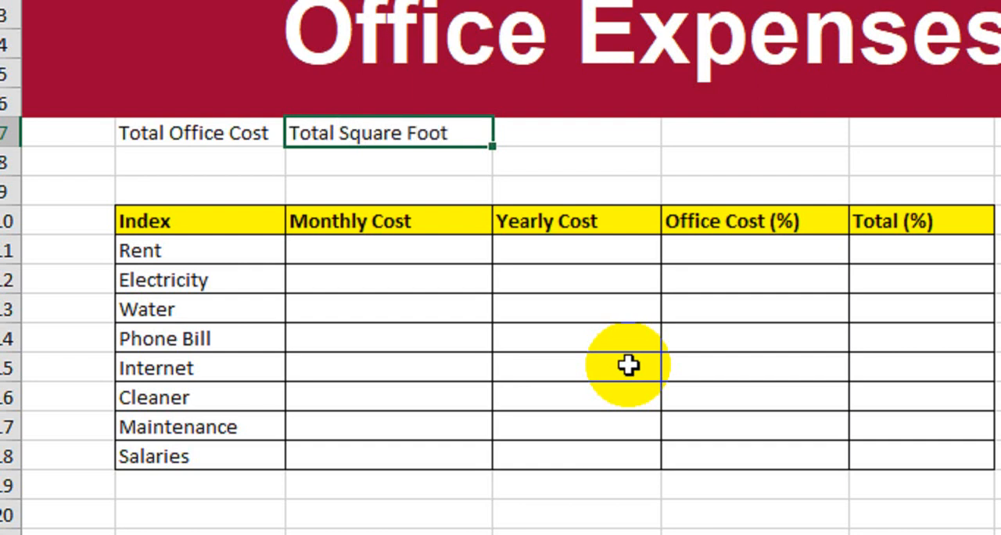
pyautogui.press('Tab')
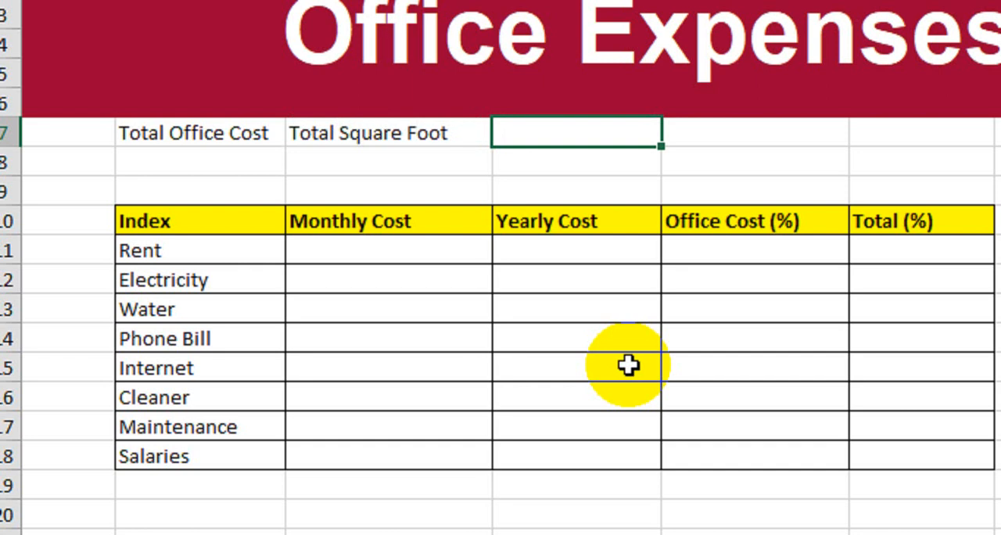
# Enter the label Office Square Foot in cell D7
pyautogui.write('Office')
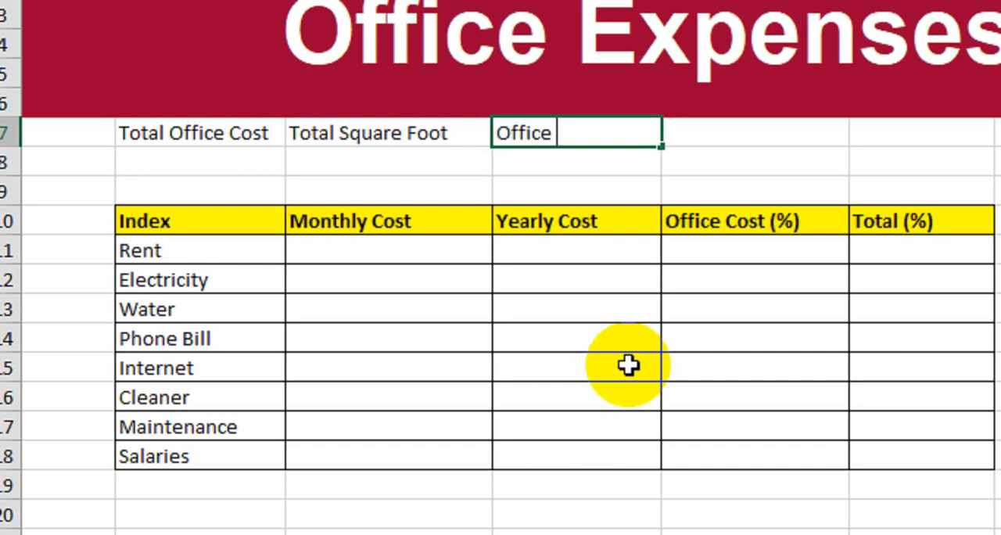
pyautogui.write(' Squ')
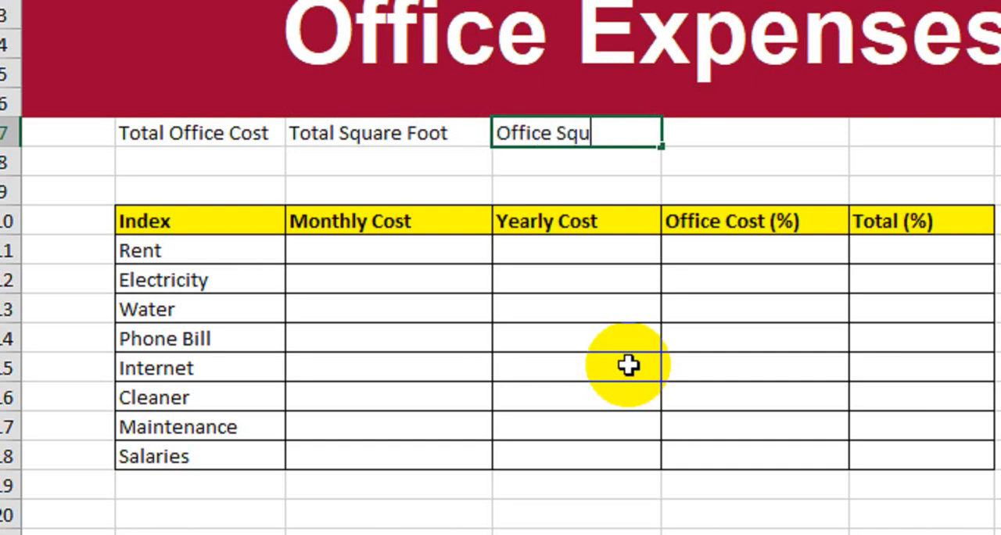
pyautogui.write('are Foot')
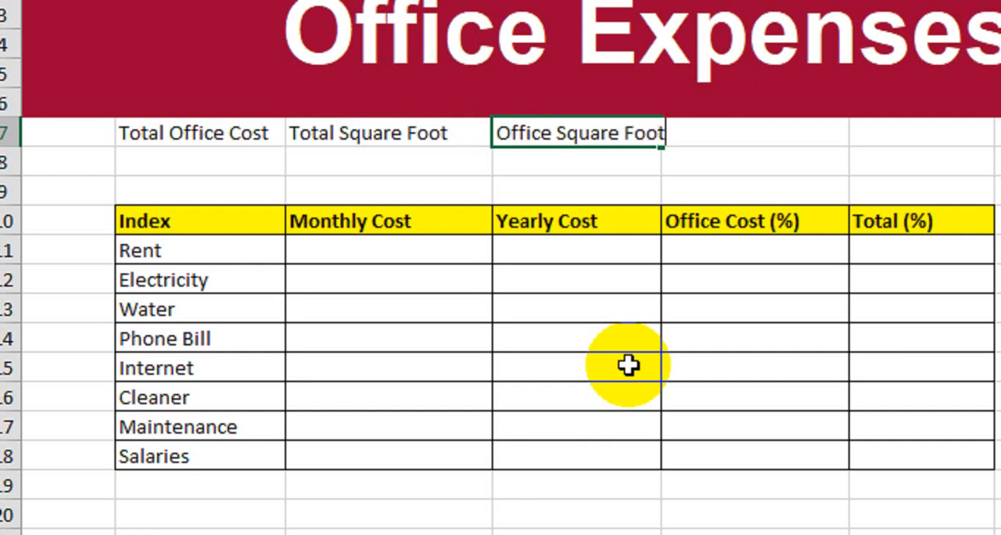
pyautogui.press('Return')
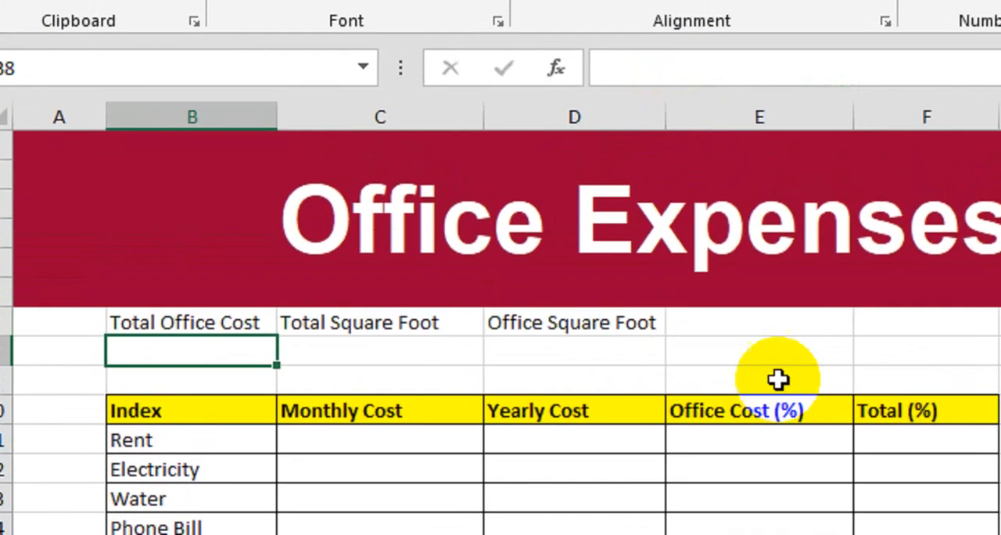
# Enter the label Office Percentage in cell E7
pyautogui.click(794, 326)
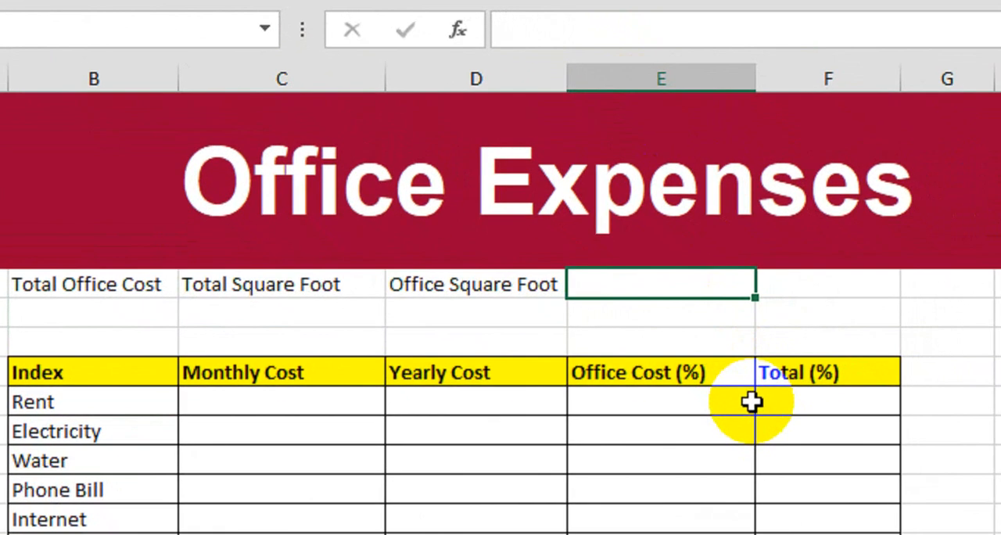
pyautogui.write('Off')
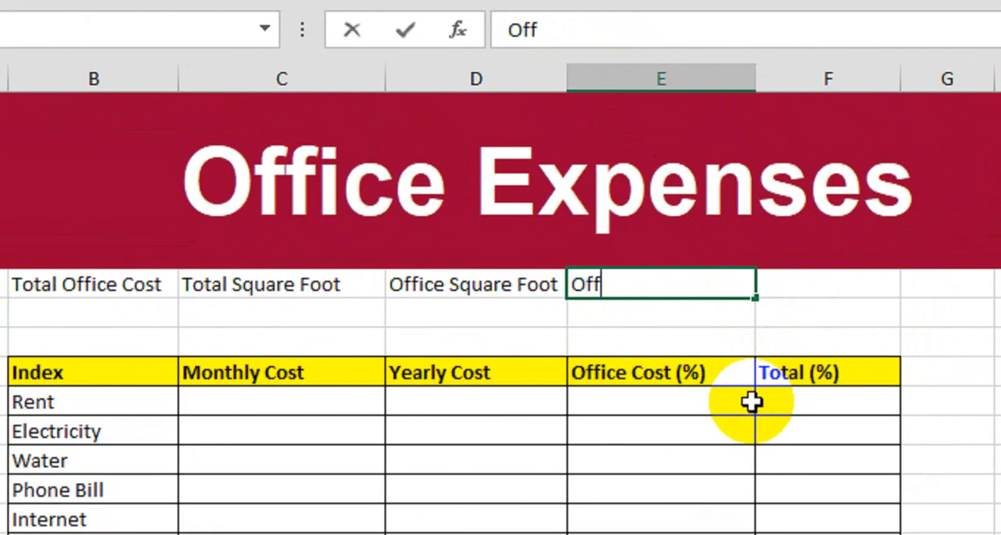
pyautogui.write('ice P')
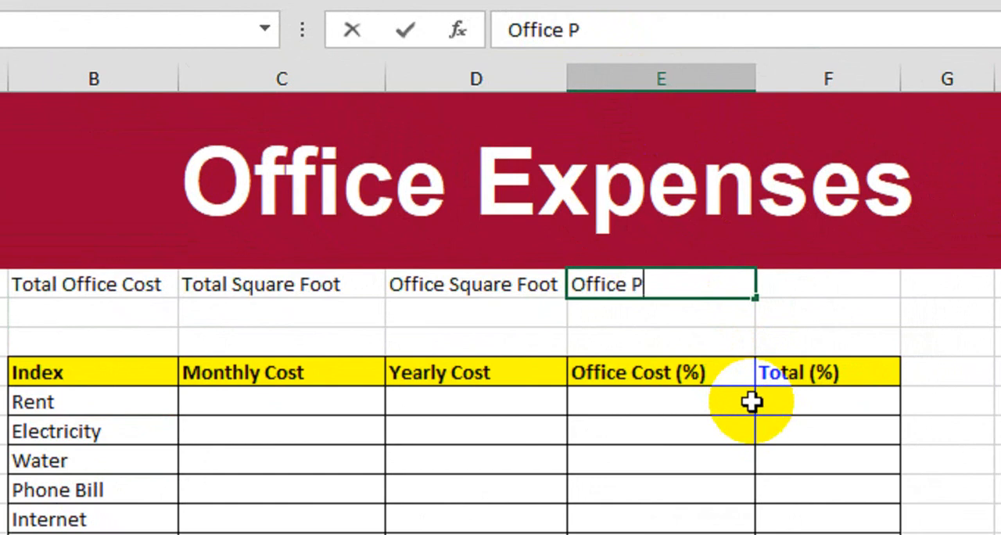
pyautogui.write('ercentage')
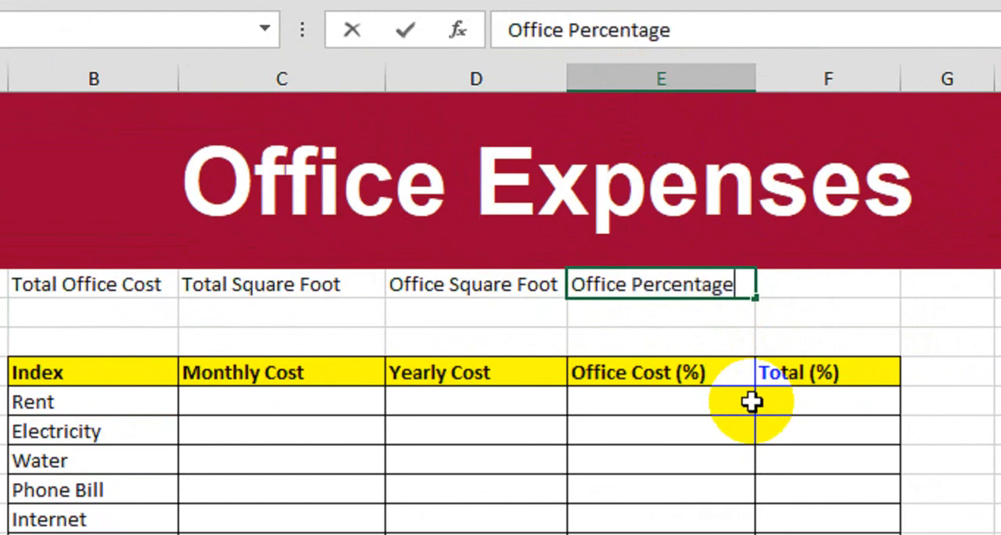
pyautogui.press('Return')
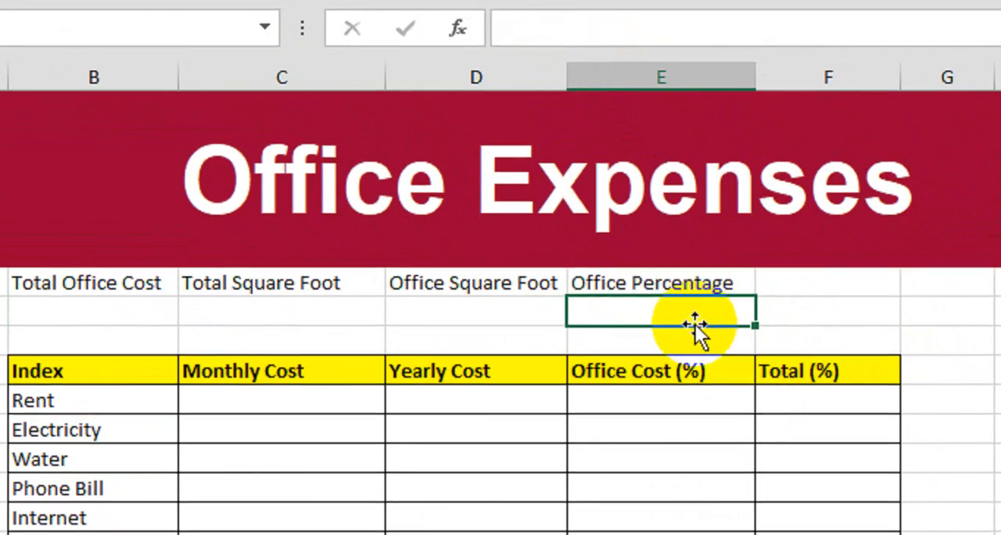
# Copy the labels in C7:E7 one column over to D7:F7 and clear the leftover text in C7
pyautogui.click(279, 286)
pyautogui.moveTo(279, 287); pyautogui.dragTo(599, 286)
pyautogui.hotkey('ctrl', 'c')
pyautogui.click(518, 284)
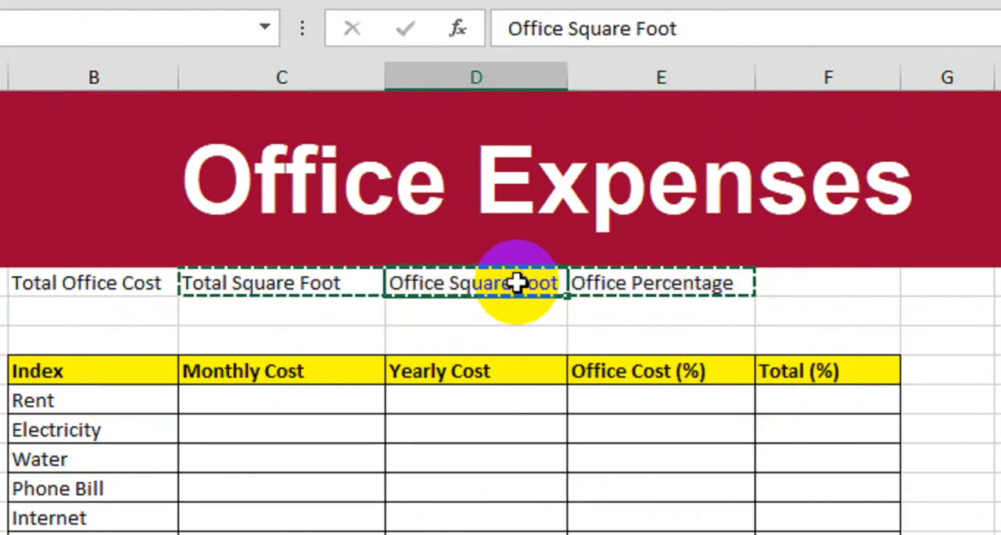
pyautogui.hotkey('ctrl', 'v')
pyautogui.click(297, 289)
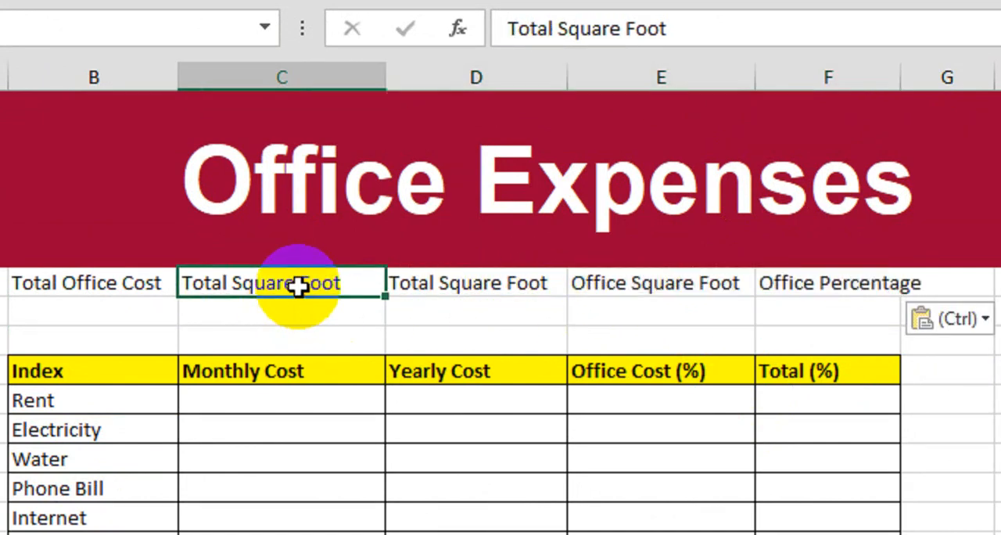
pyautogui.press('Delete')
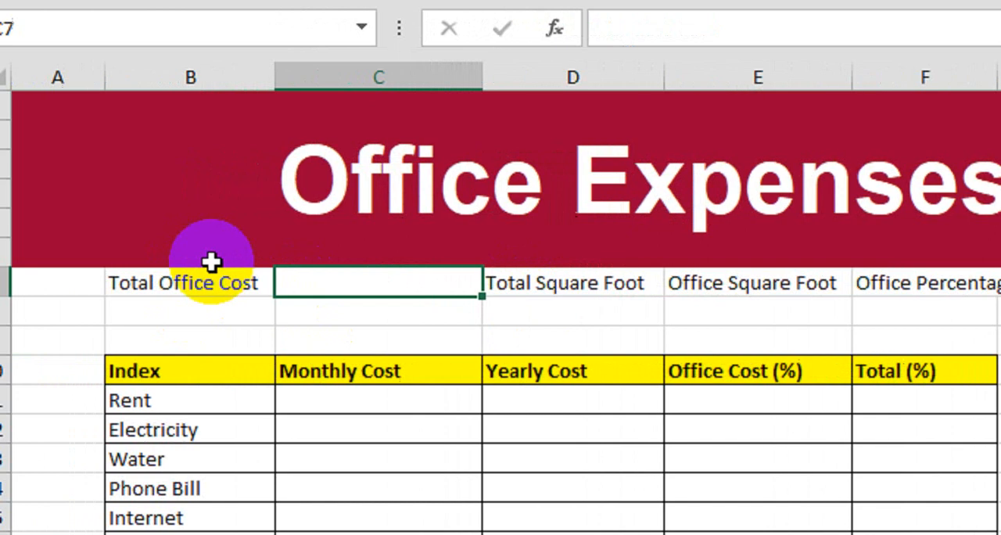
# Merge and center the Total Office Cost label across B7:C7 and the empty block B8:C9 beneath it
pyautogui.moveTo(166, 281); pyautogui.dragTo(267, 285)
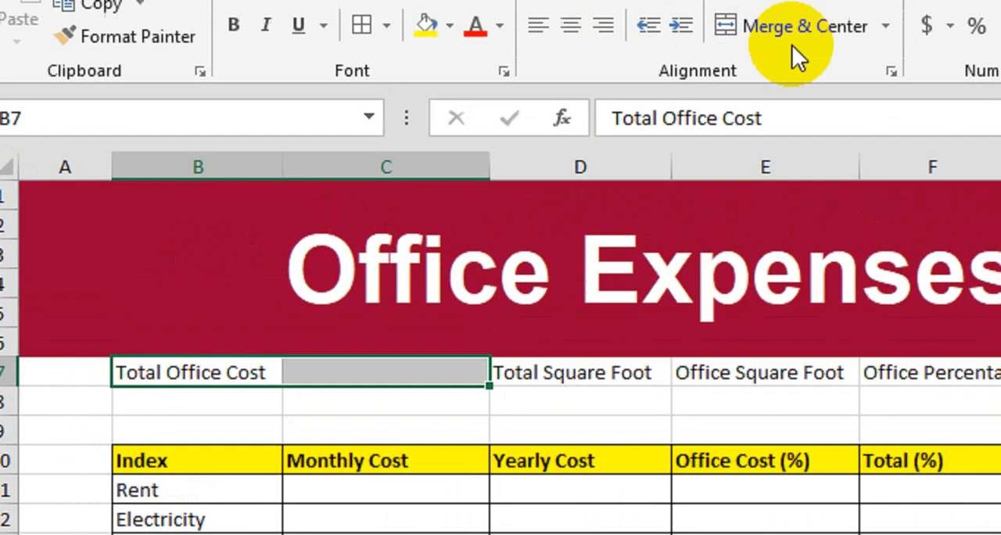
pyautogui.click(794, 47)
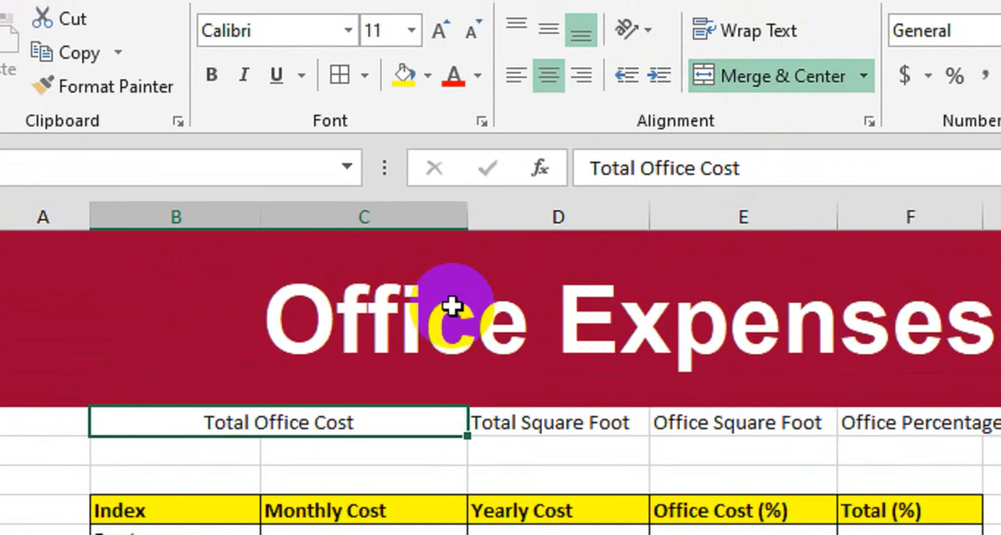
pyautogui.moveTo(234, 400); pyautogui.dragTo(355, 422)
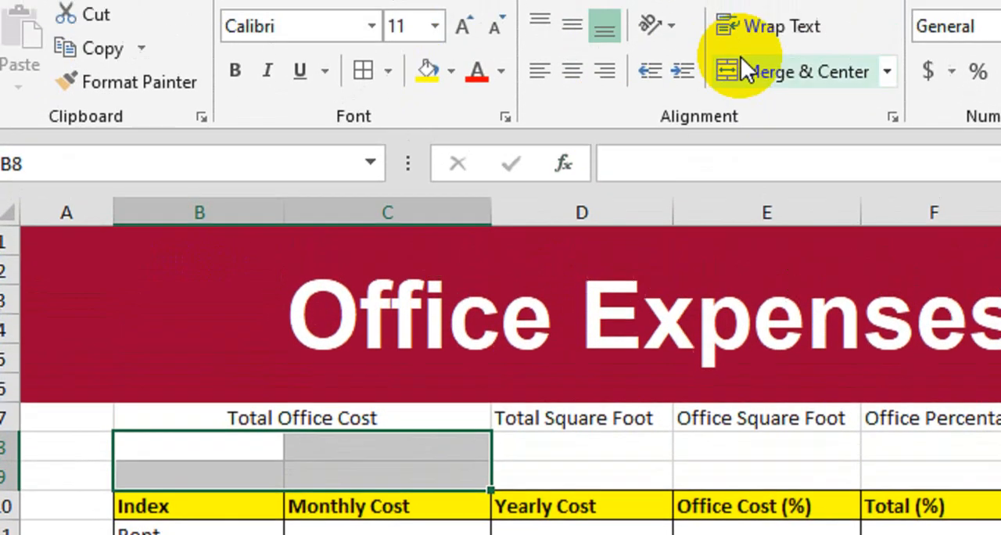
pyautogui.click(802, 7)
pyautogui.click(570, 382)
# Merge and center D8:D9, E8:E9 and F8:F9 separately, and widen column F to fit the Office Percentage label
pyautogui.moveTo(558, 417); pyautogui.dragTo(557, 440)
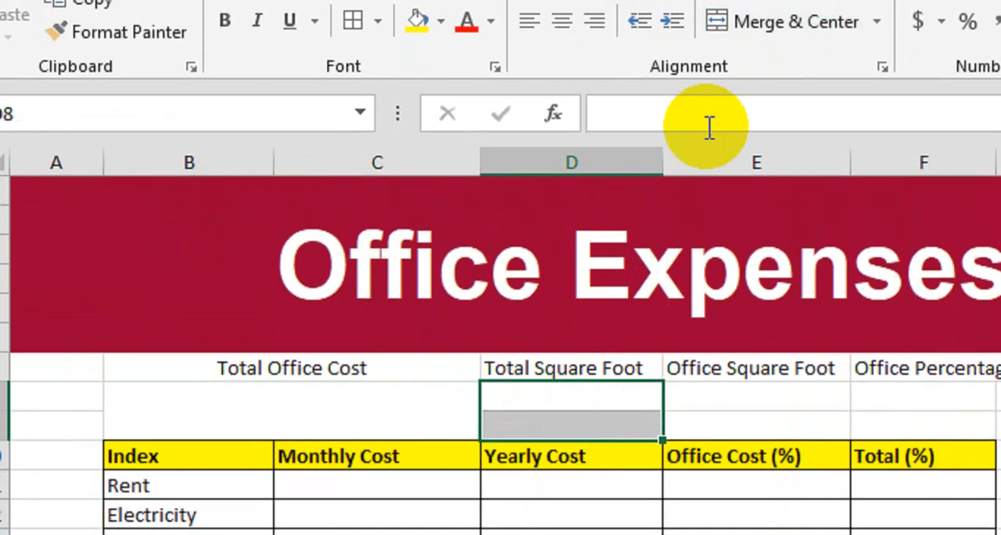
pyautogui.click(769, 34)
pyautogui.moveTo(708, 408); pyautogui.dragTo(715, 432)
pyautogui.click(829, 38)
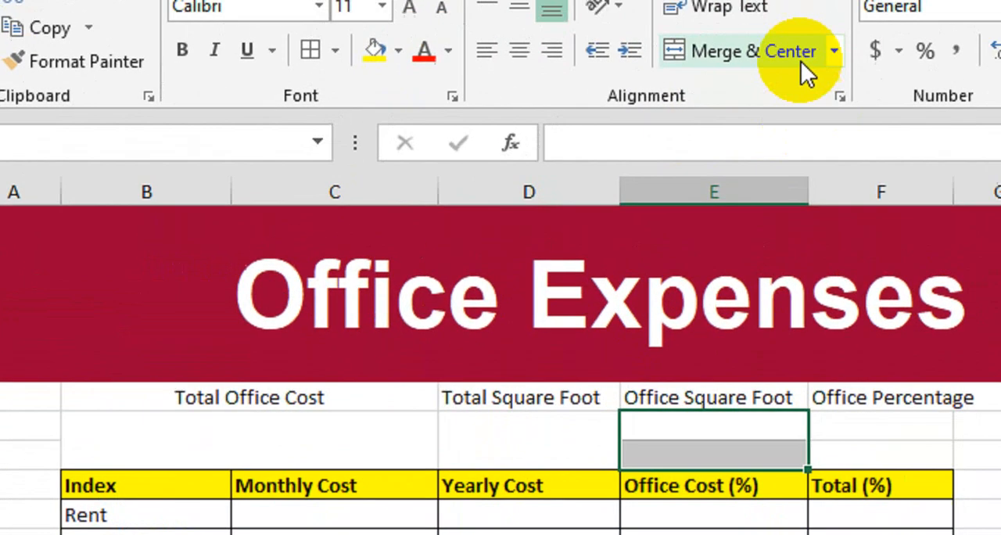
pyautogui.moveTo(924, 397); pyautogui.dragTo(921, 434)
pyautogui.click(618, 23)
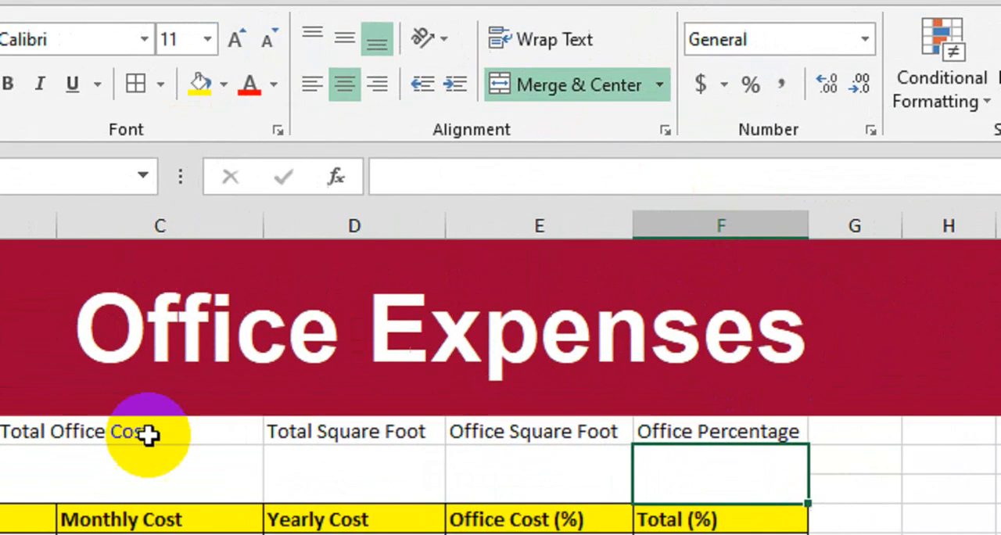
# Make the summary labels in B7:F7 bold and give them a light green fill
pyautogui.moveTo(160, 449); pyautogui.dragTo(625, 439)
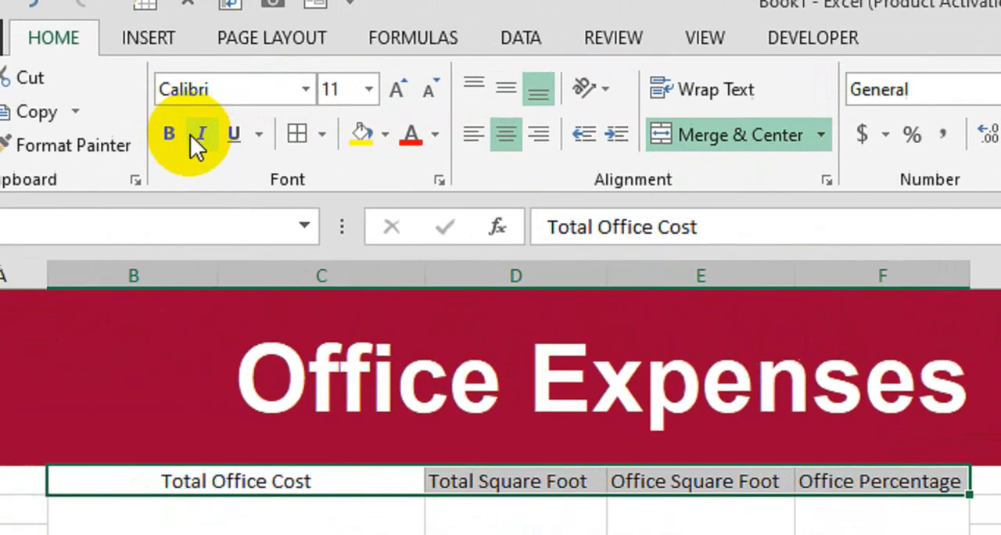
pyautogui.click(79, 59)
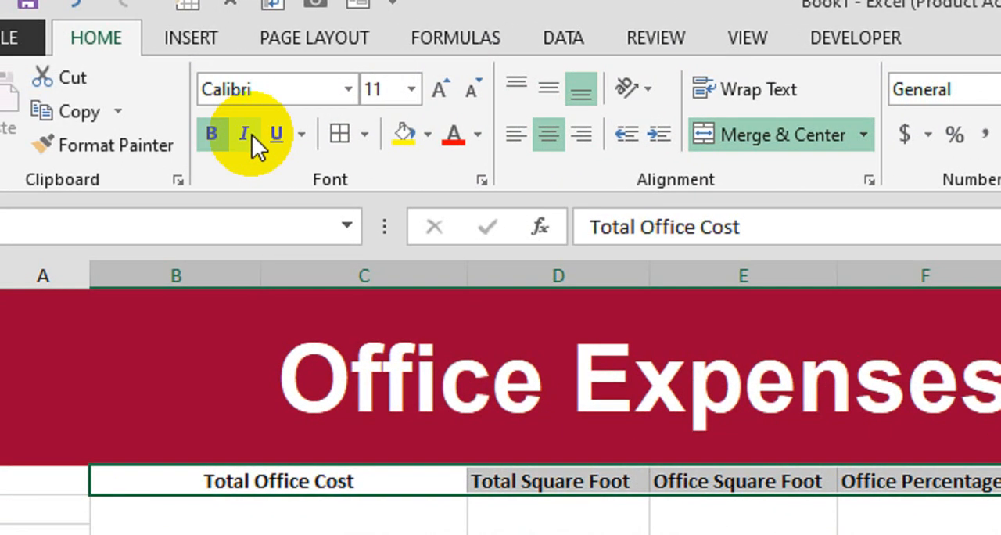
pyautogui.click(427, 135)
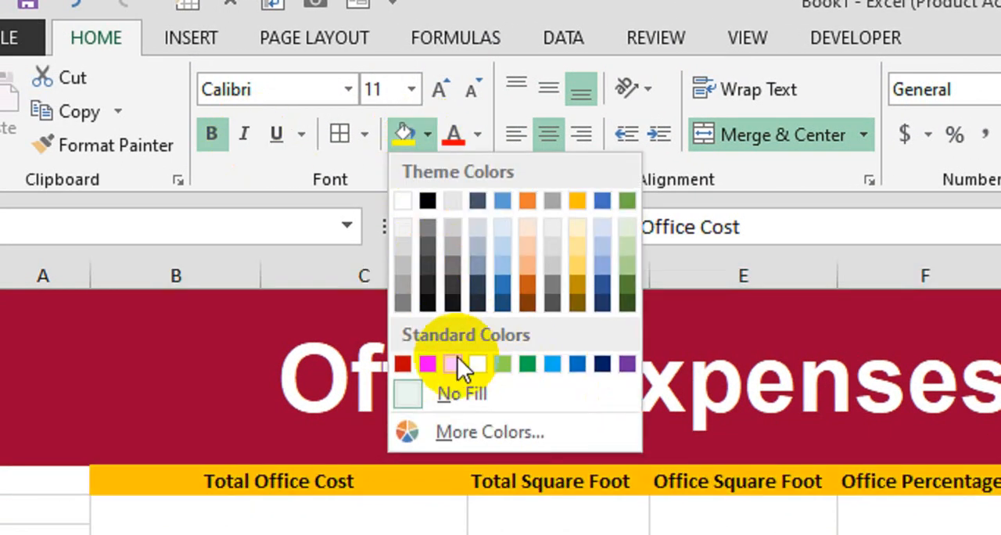
pyautogui.click(501, 363)
# Set the font size of the Office Expenses title to 68
pyautogui.click(424, 414)
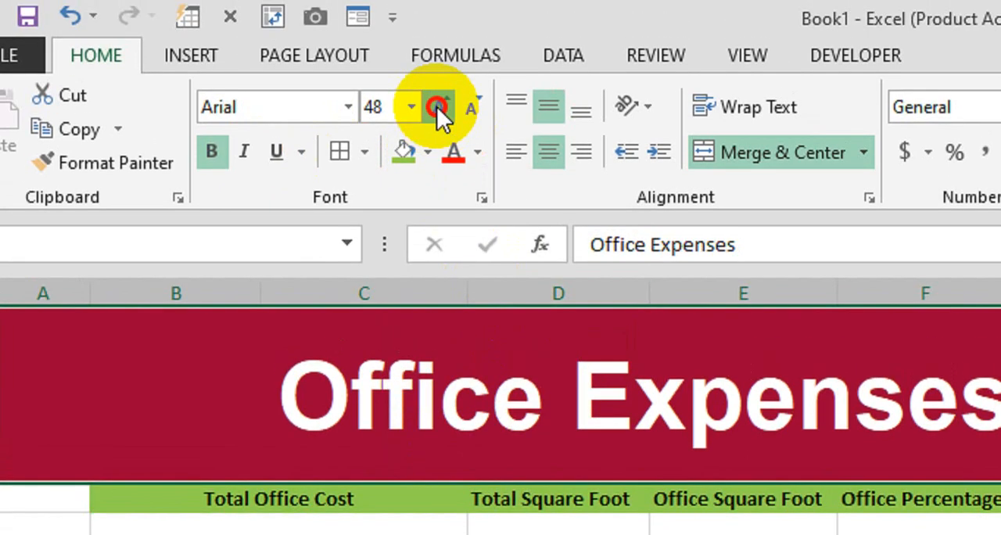
pyautogui.click(439, 89)
pyautogui.click(385, 107)
pyautogui.write('68')
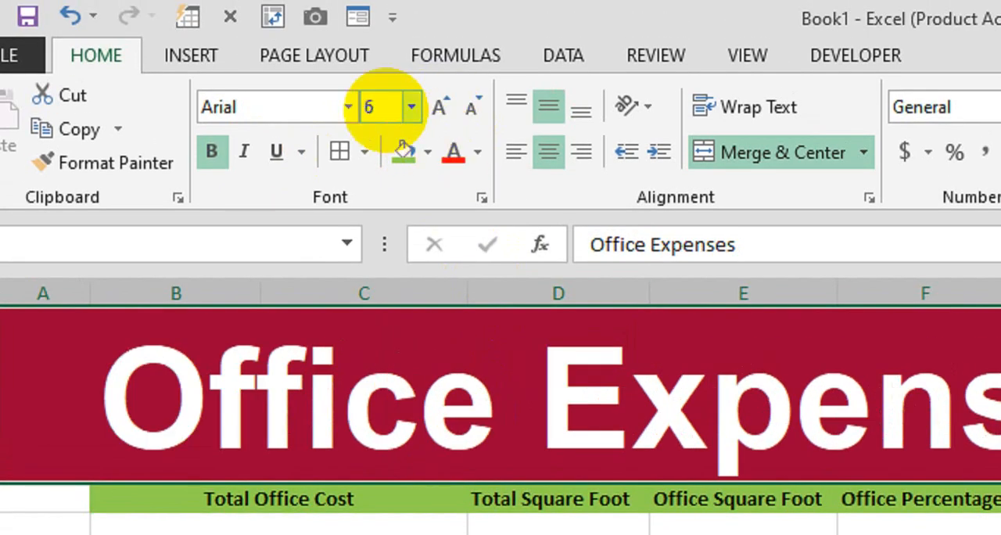
pyautogui.press('Return')
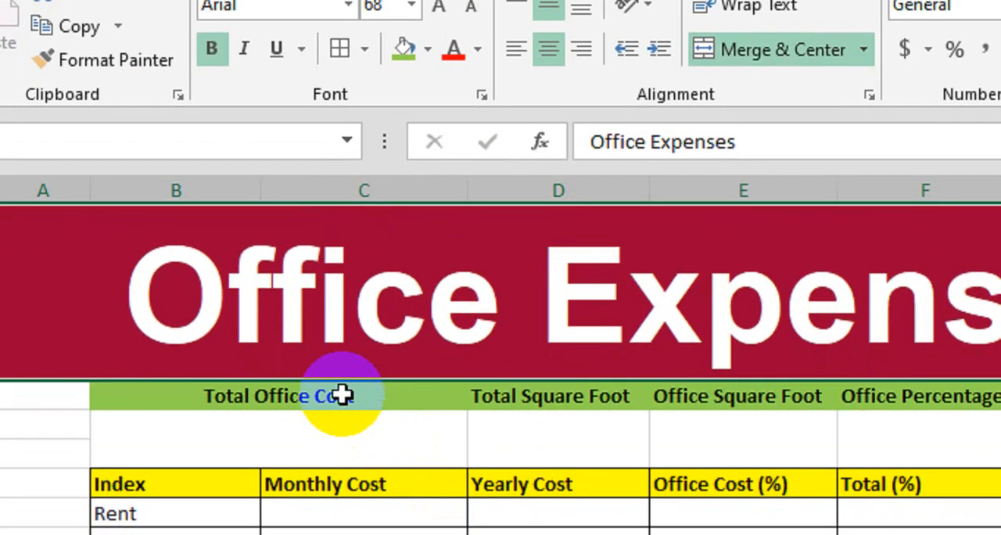
# Apply borders to all cells of the summary block B7:F9
pyautogui.moveTo(342, 501); pyautogui.dragTo(639, 533)
pyautogui.moveTo(640, 432); pyautogui.dragTo(872, 431)
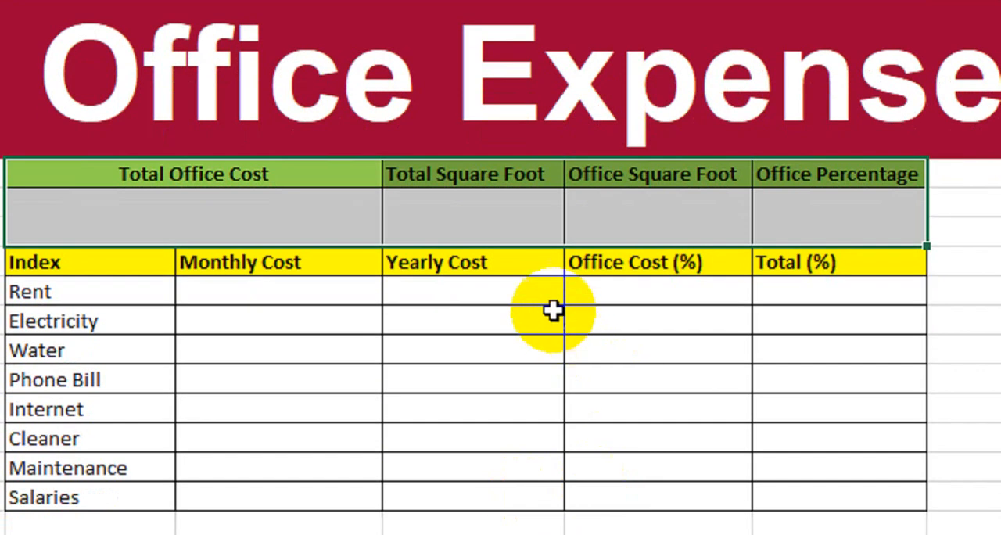
# Enter 1200 under Total Square Foot and 280 under Office Square Foot
pyautogui.click(488, 208)
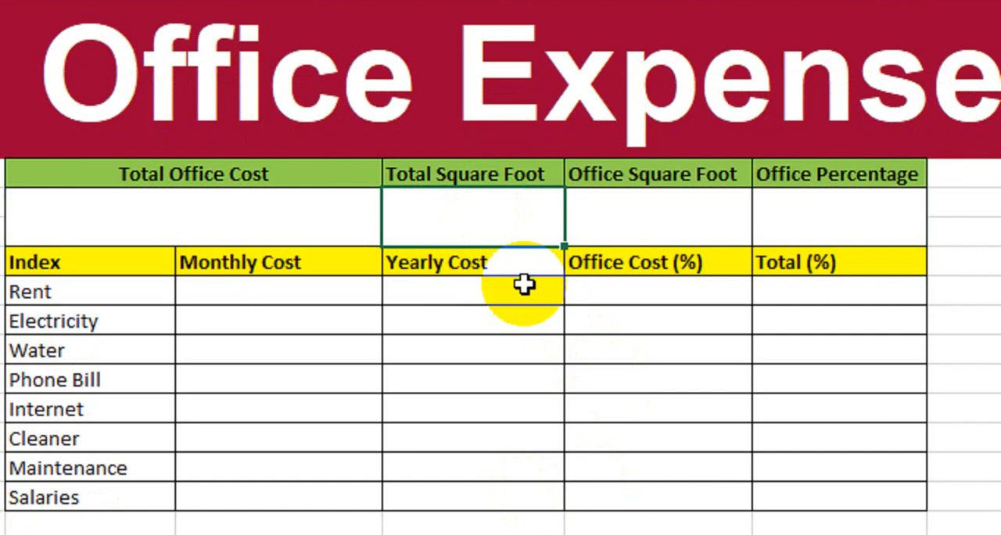
pyautogui.write('1200')
pyautogui.press('Return')
pyautogui.click(666, 216)
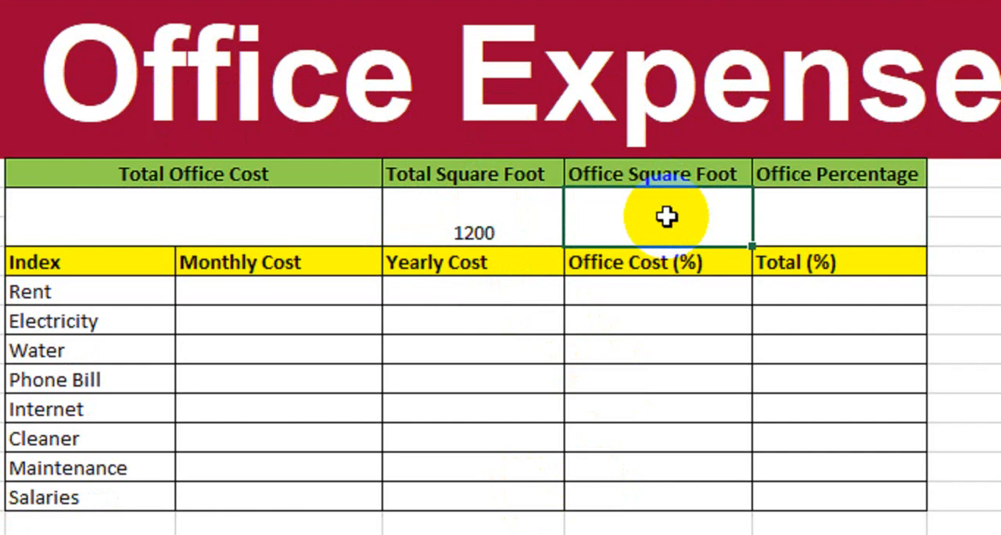
pyautogui.write('280')
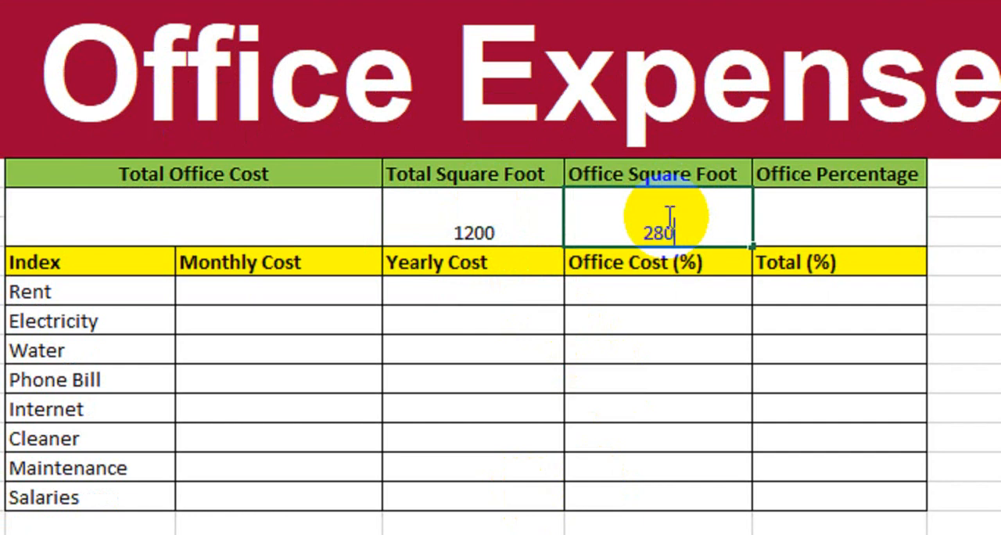
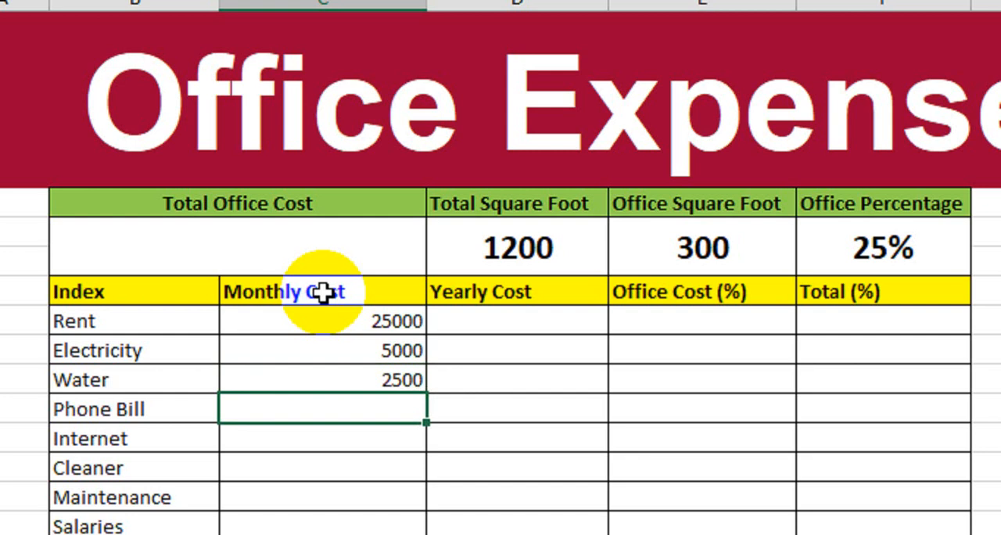
# Enter monthly costs of 3000 for Phone Bill, 2500 for Internet, 1500 for Cleaner, 4000 for Maintenance and 200000 for Salaries
pyautogui.press('Return')
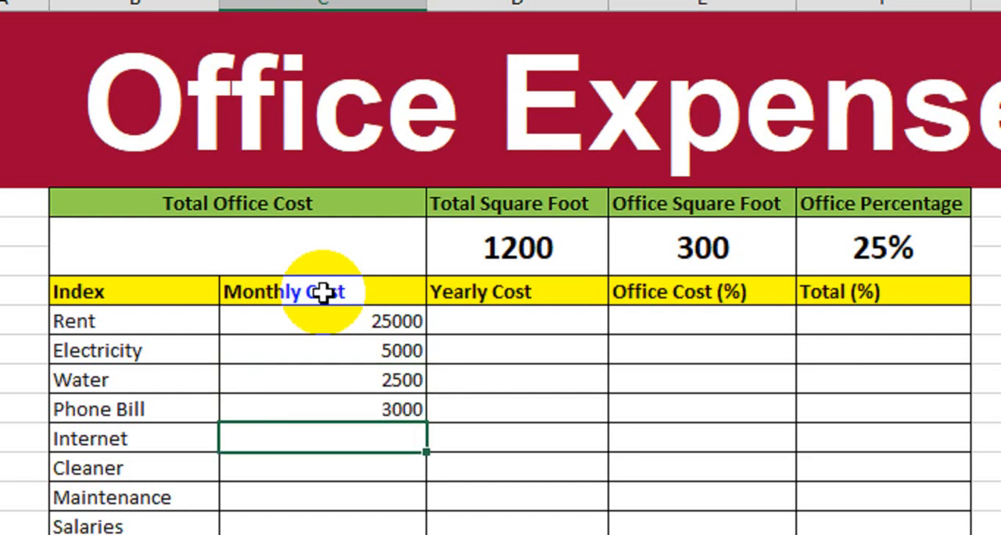
pyautogui.write('1500')
pyautogui.press('Return')
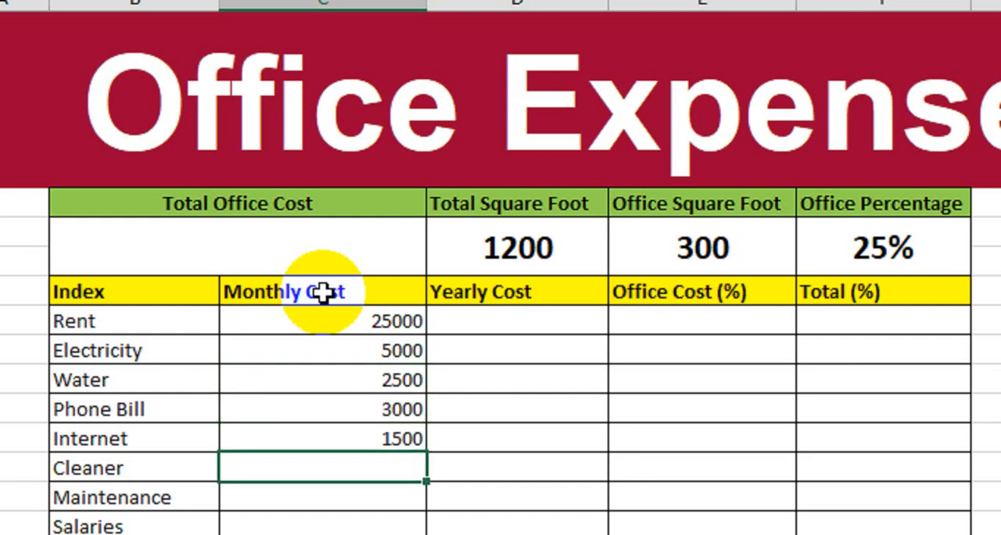
pyautogui.press('Up')
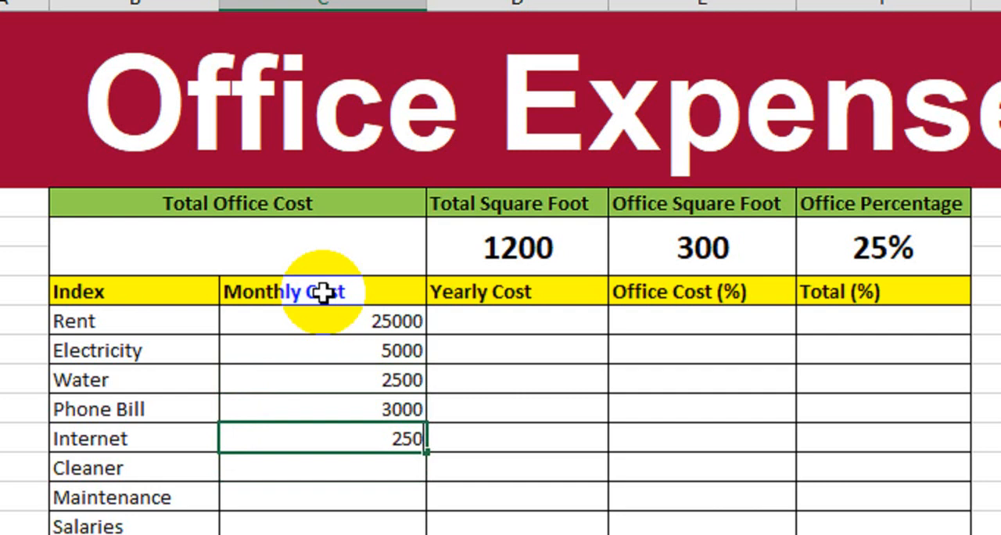
pyautogui.write('2500')
pyautogui.press('Return')
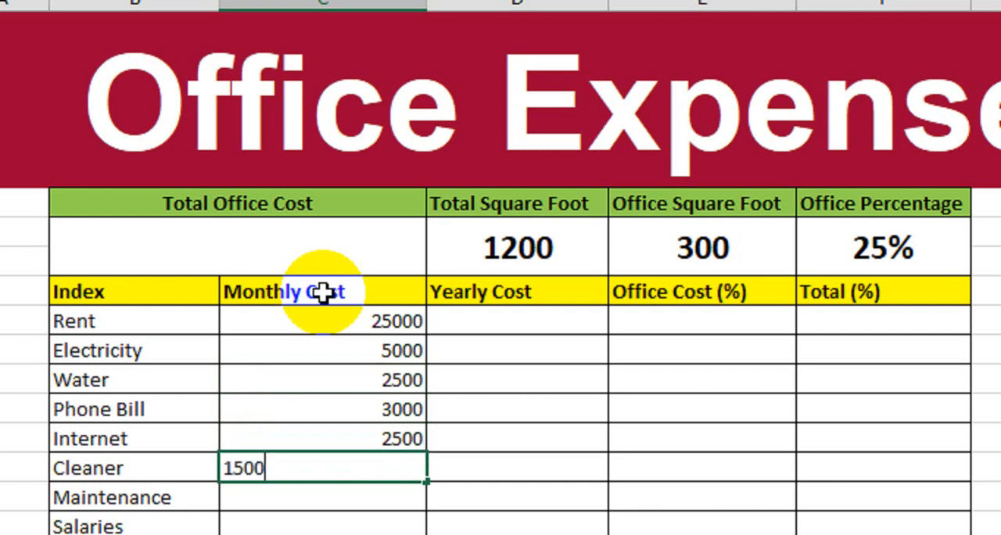
pyautogui.write('1500')
pyautogui.press('Return')
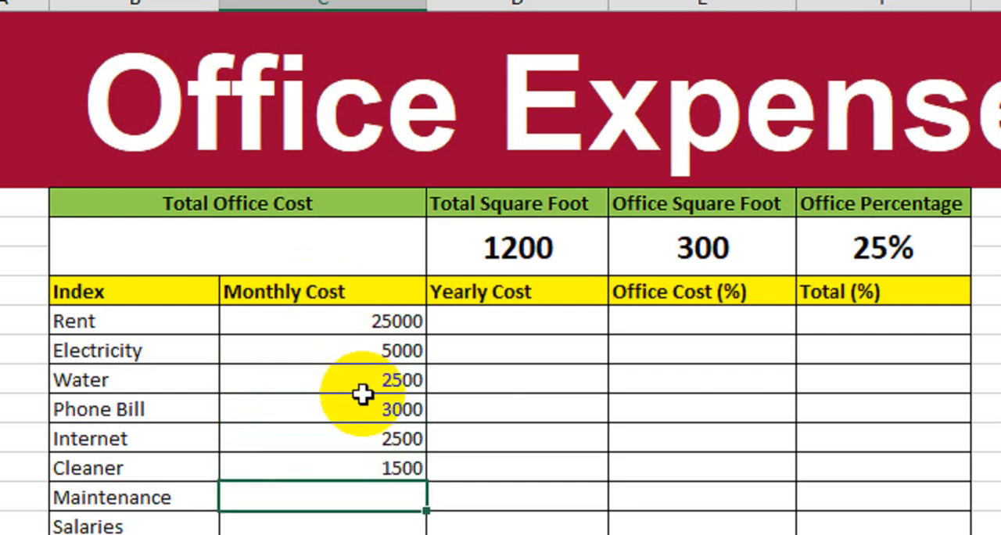
pyautogui.press('Return')
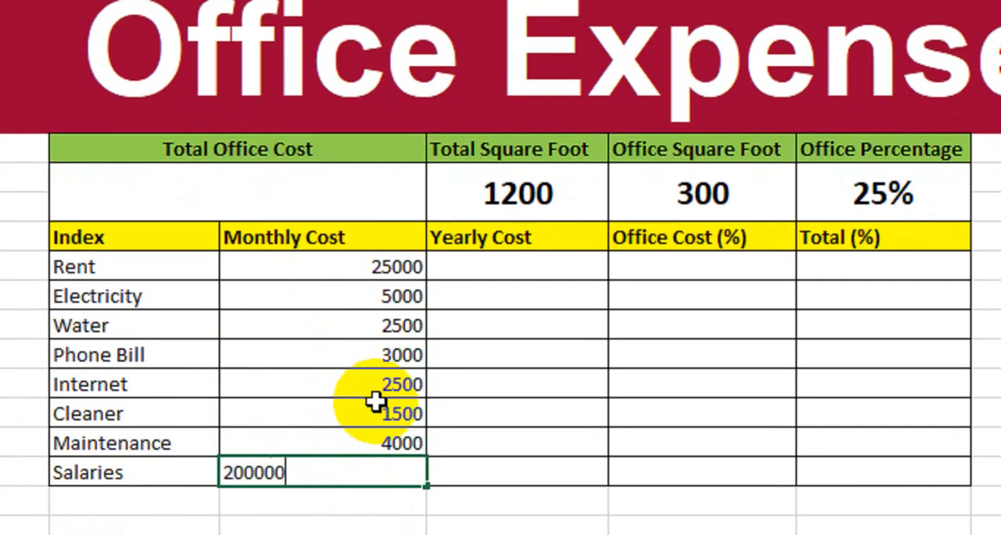
pyautogui.press('Return')
# Apply the comma number style to the monthly costs in C11:C18
pyautogui.moveTo(399, 266); pyautogui.dragTo(357, 462)
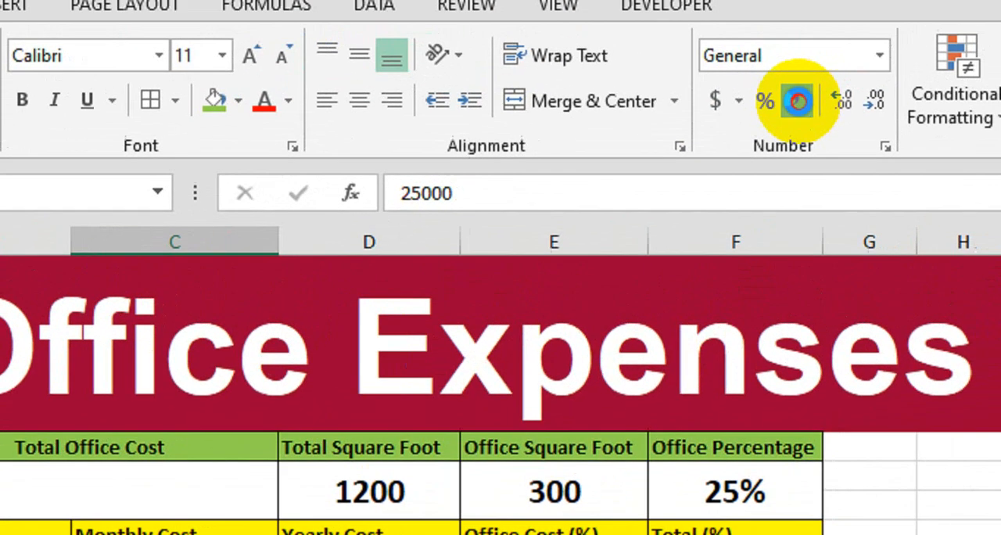
pyautogui.click(797, 100)
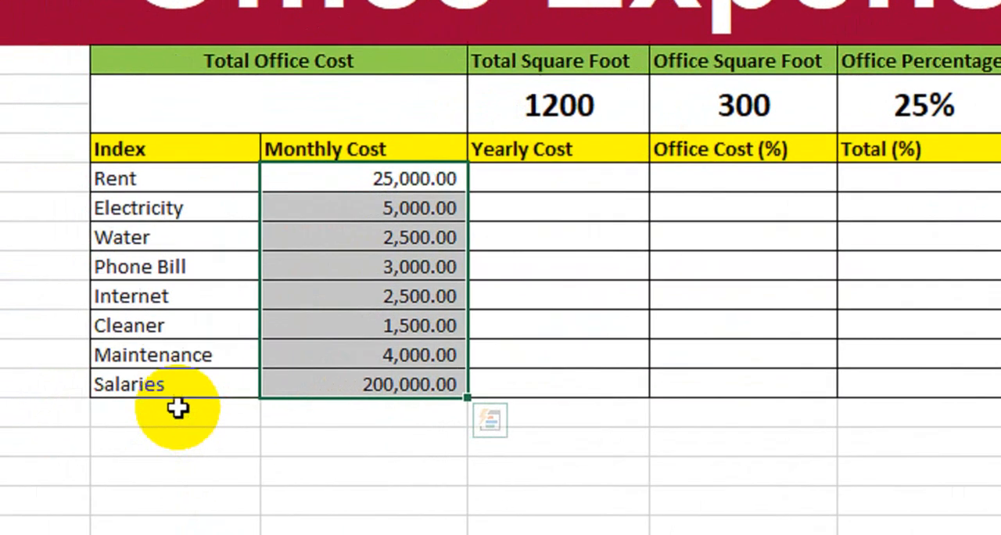
# Add borders to B19:F19 below the Salaries row and enter the label Total in B19
pyautogui.moveTo(195, 404); pyautogui.dragTo(977, 405)
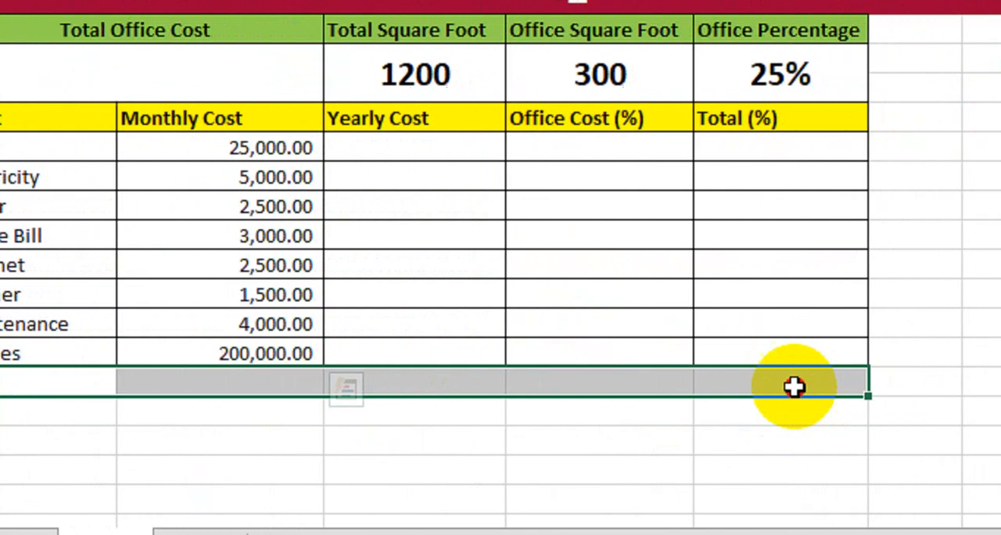
pyautogui.click(229, 68)
pyautogui.click(75, 383)
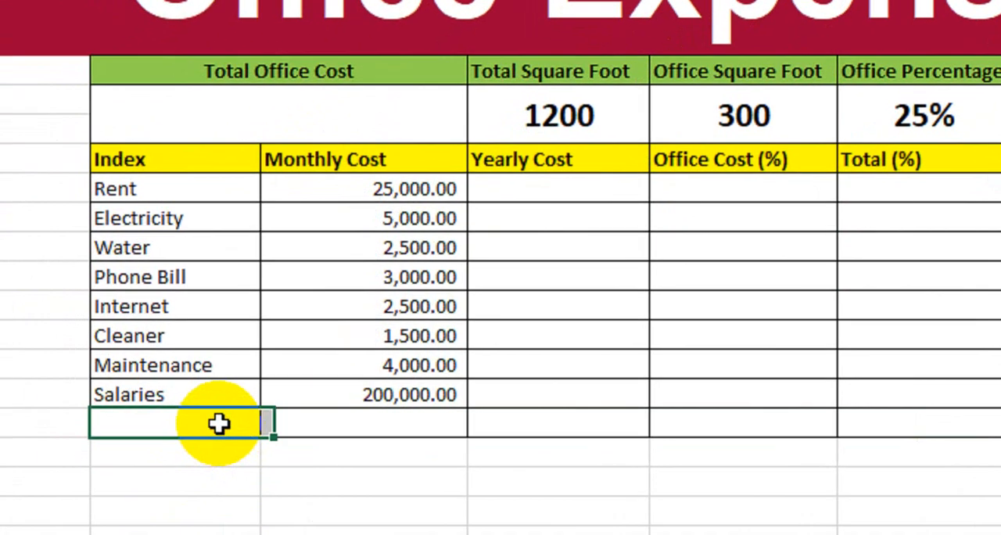
pyautogui.write('T')
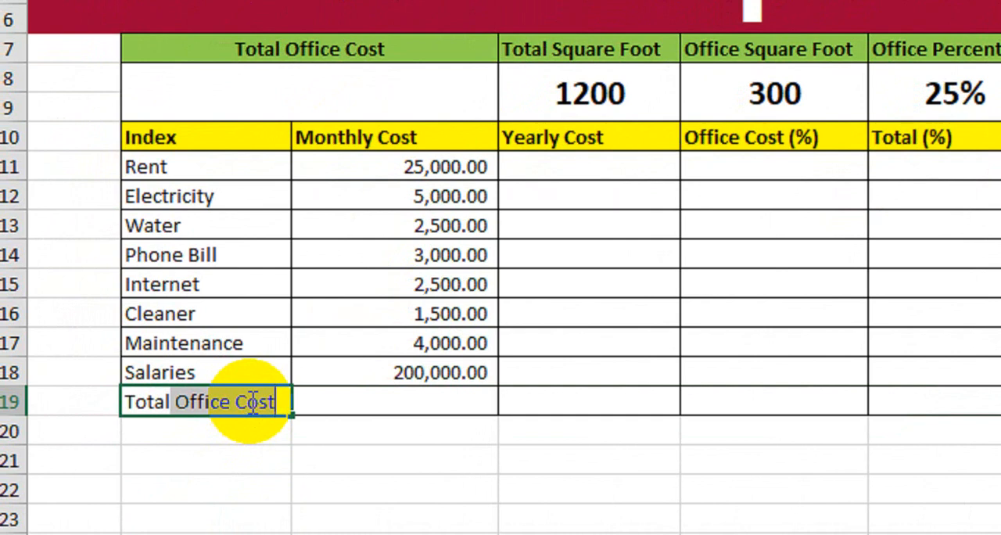
pyautogui.write('otal')
pyautogui.press('Return')
# Make the Total row B19:F19 bold and increase the height of row 19 to about twice that of the other rows
pyautogui.moveTo(250, 402); pyautogui.dragTo(948, 403)
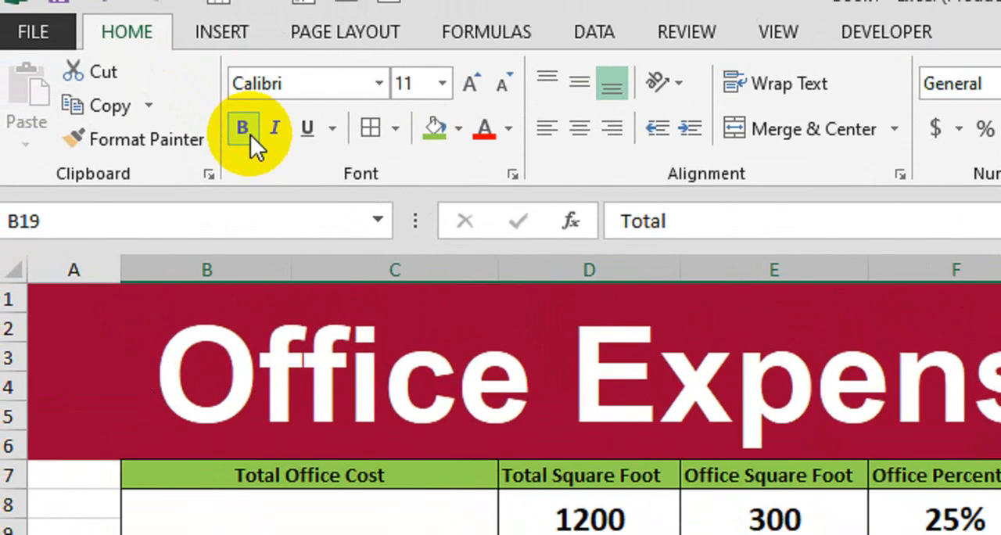
pyautogui.click(250, 134)
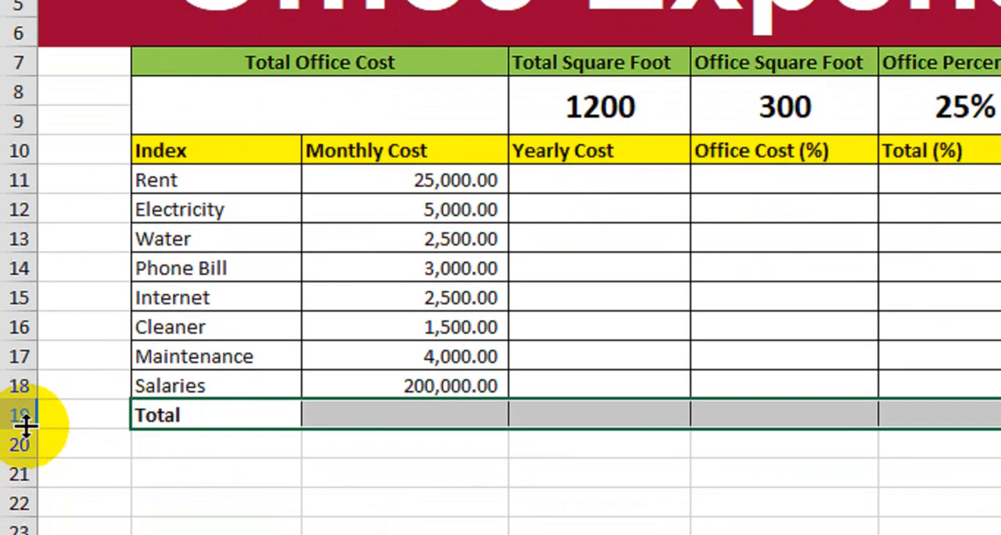
pyautogui.moveTo(21, 416); pyautogui.dragTo(39, 436)
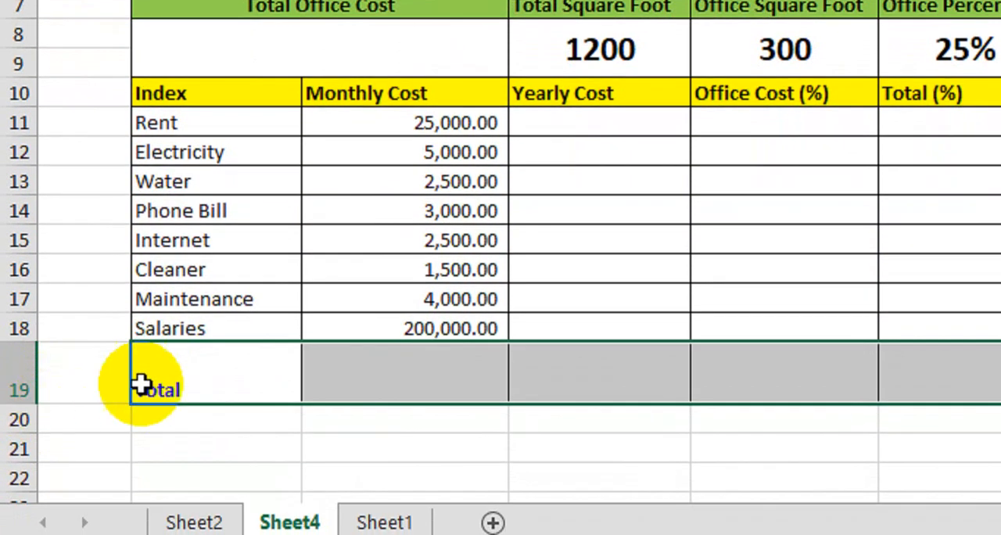
# Center the Total row B19:F19 horizontally and vertically and enlarge its font by a couple of sizes
pyautogui.moveTo(141, 415); pyautogui.dragTo(969, 398)
pyautogui.click(458, 98)
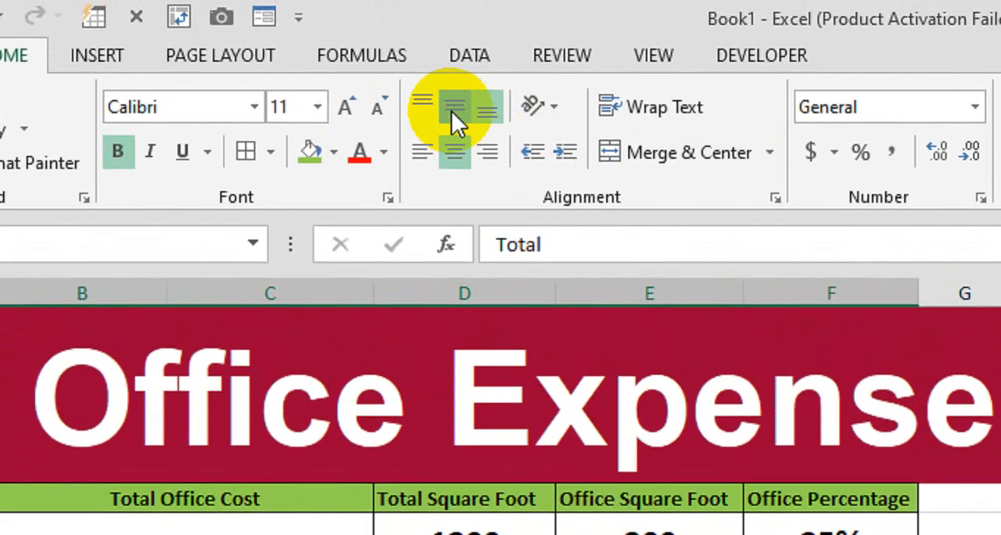
pyautogui.click(454, 109)
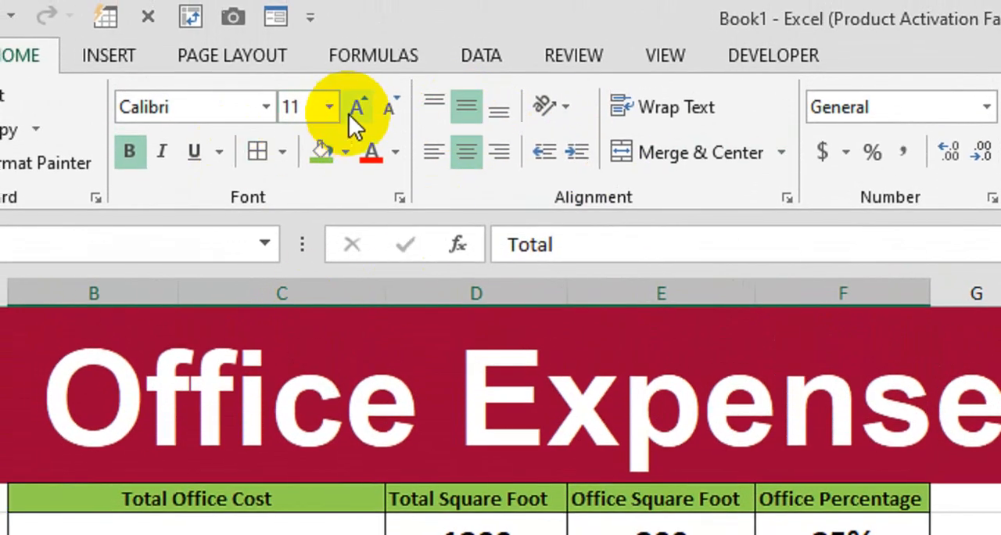
pyautogui.click(344, 107)
pyautogui.click(344, 107)
pyautogui.click(344, 106)
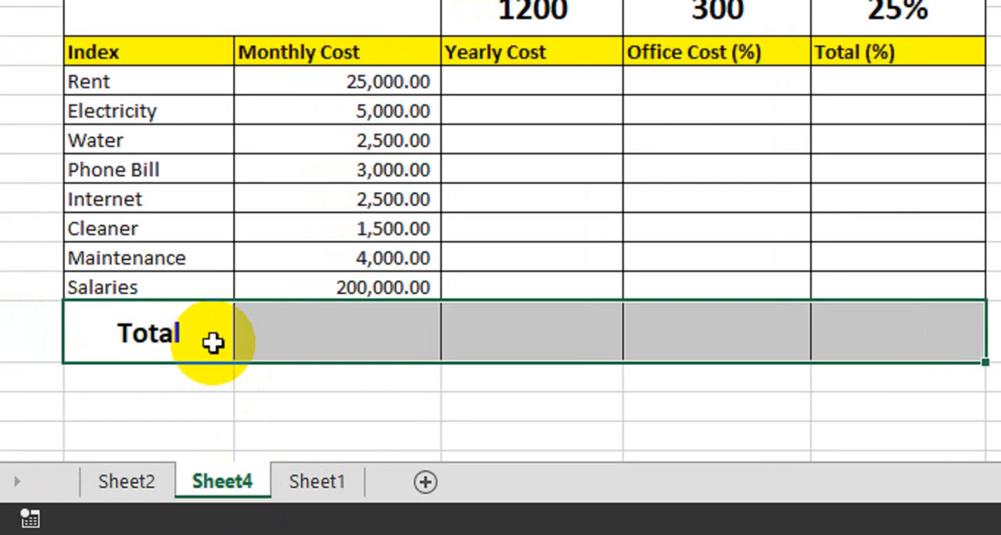
# Total the monthly costs in C19 with the formula =SUM(C11:C18)
pyautogui.click(282, 329)
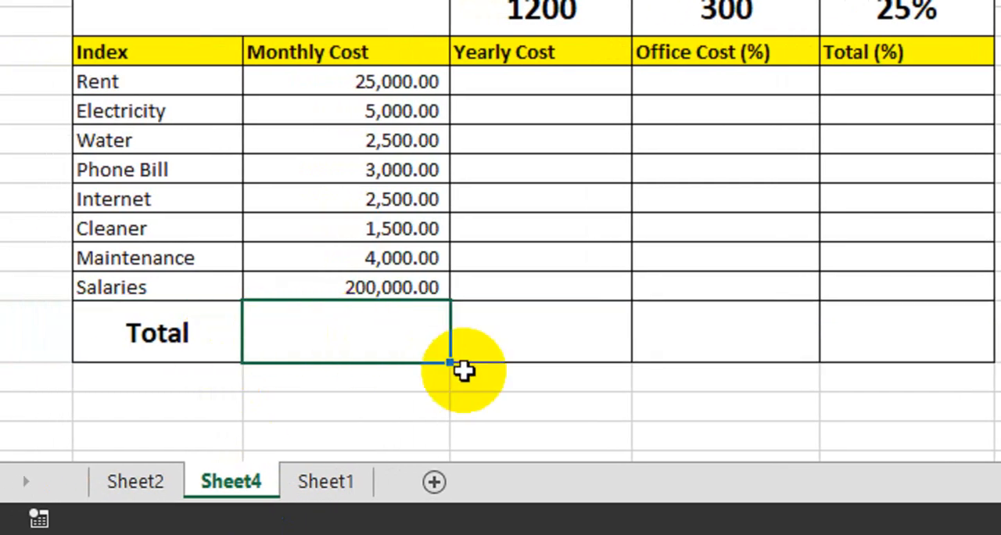
pyautogui.write('=sum')
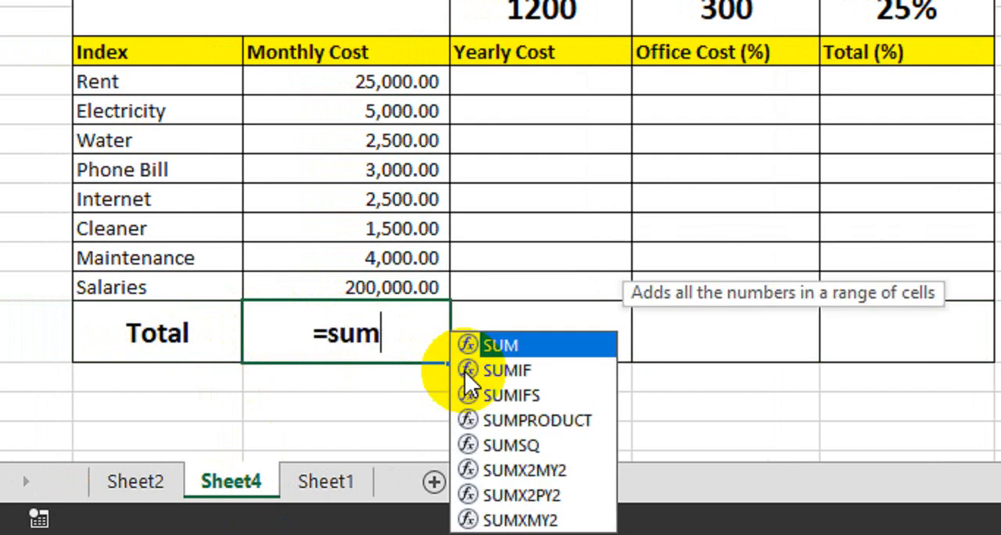
pyautogui.press('Tab')
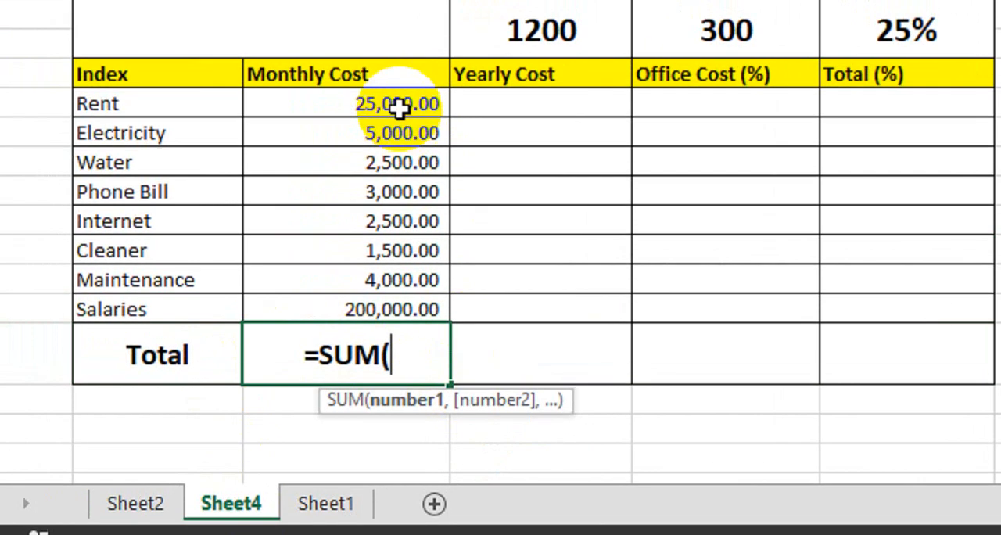
pyautogui.moveTo(397, 82); pyautogui.dragTo(385, 270)
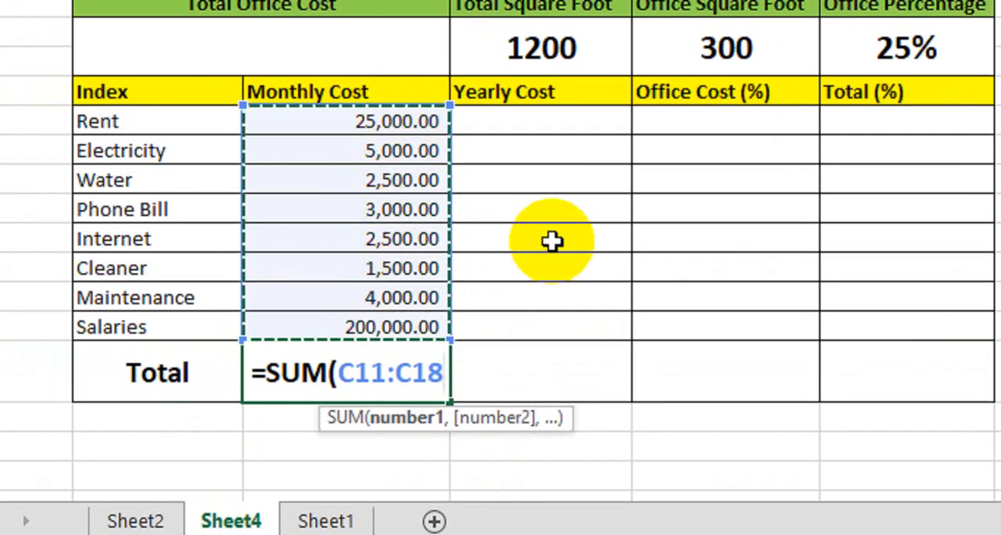
pyautogui.write(')')
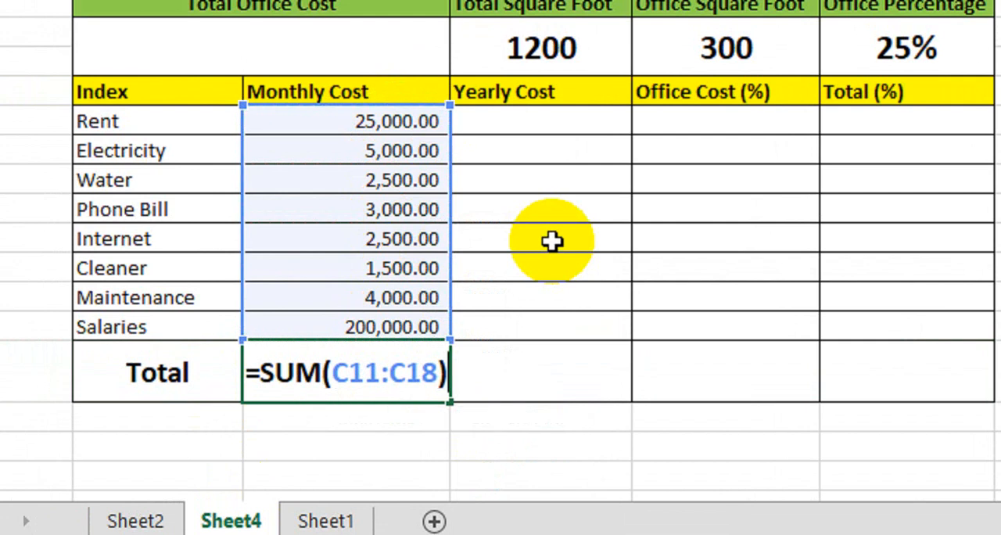
pyautogui.press('Return')
pyautogui.click(402, 364)
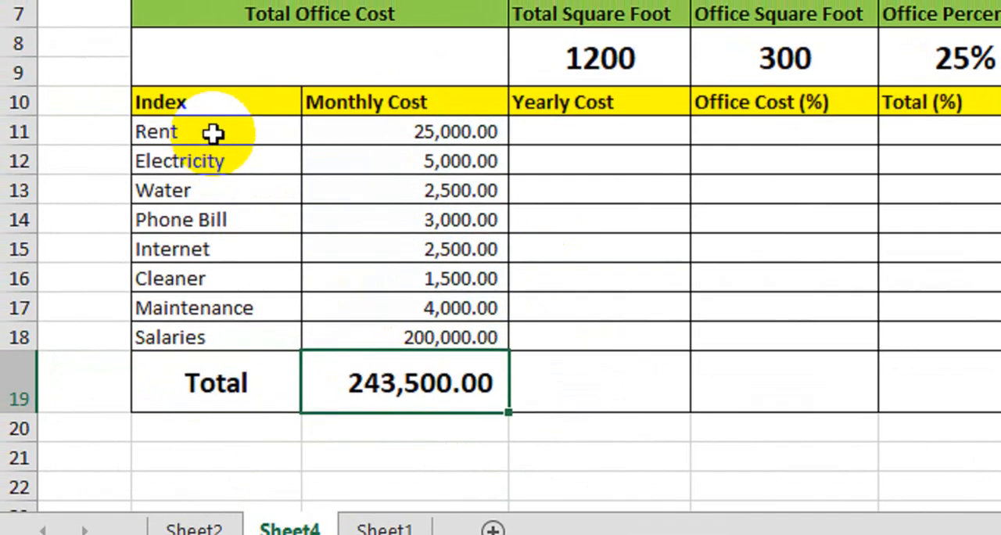
pyautogui.moveTo(213, 122); pyautogui.dragTo(205, 322)
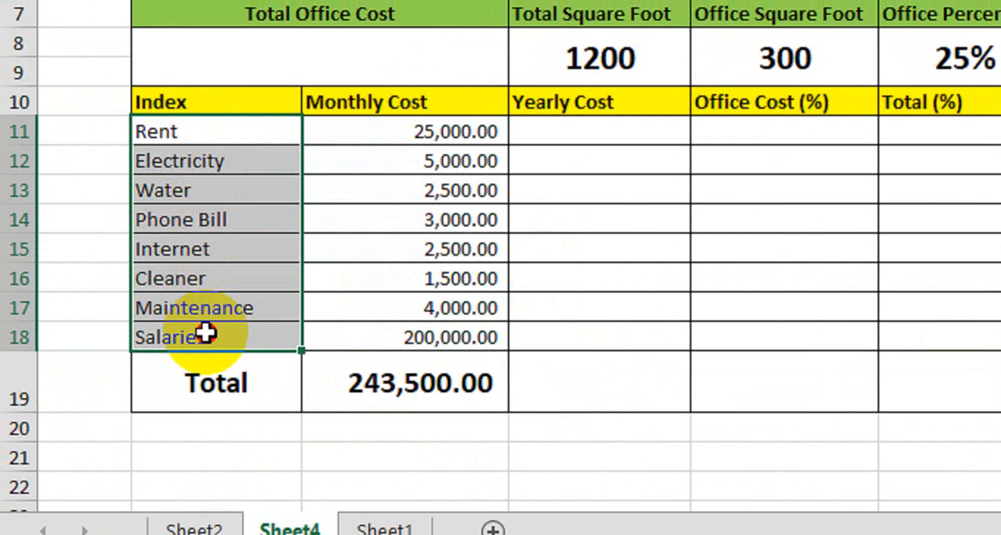
pyautogui.click(391, 380)
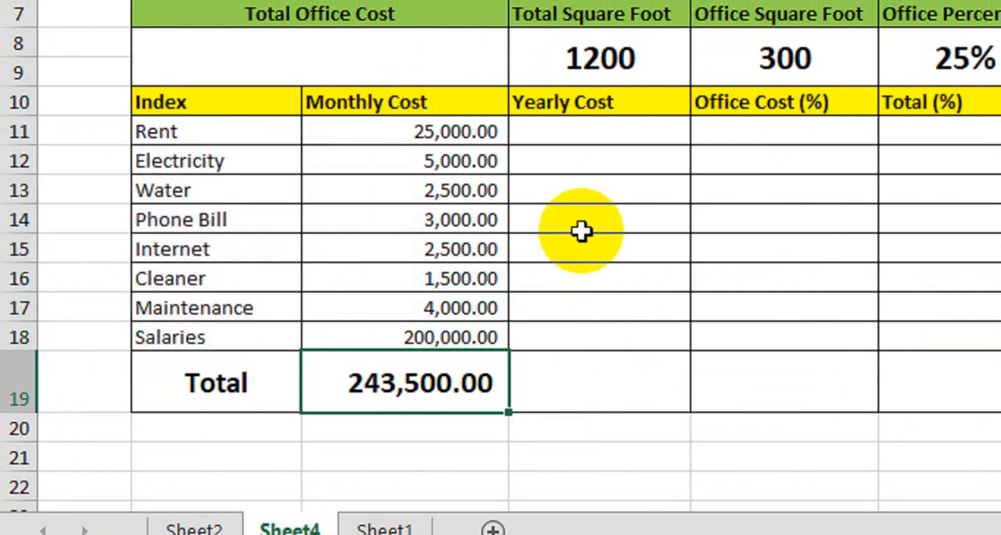
# Calculate the yearly cost of Rent in D11 with =PRODUCT(C11*12) and fill the formula down to D18
pyautogui.click(610, 137)
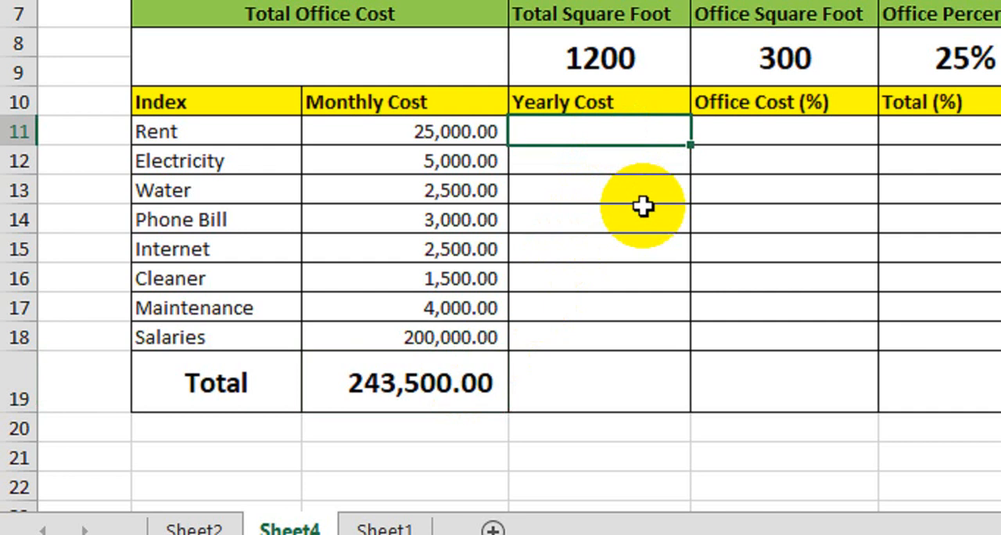
pyautogui.write('=prod')
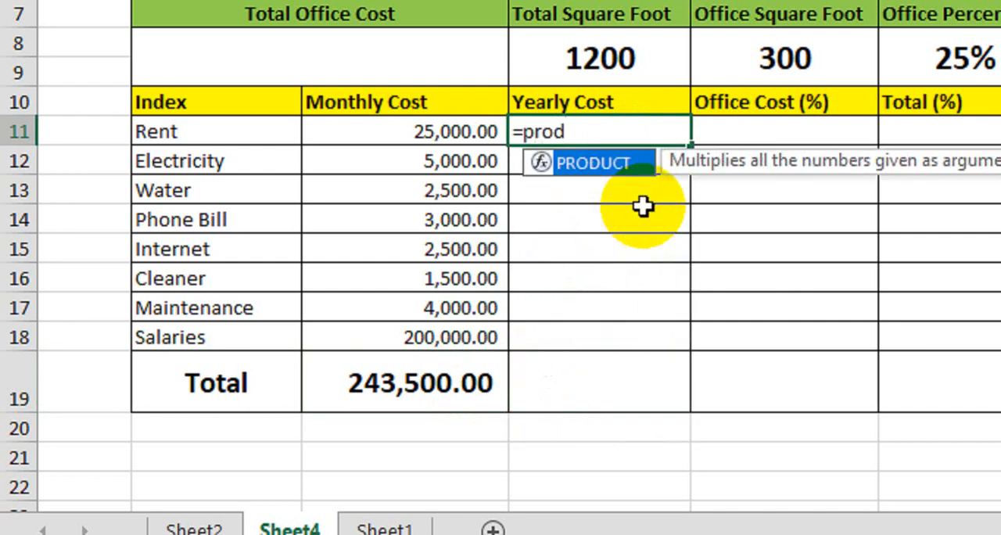
pyautogui.press('Tab')
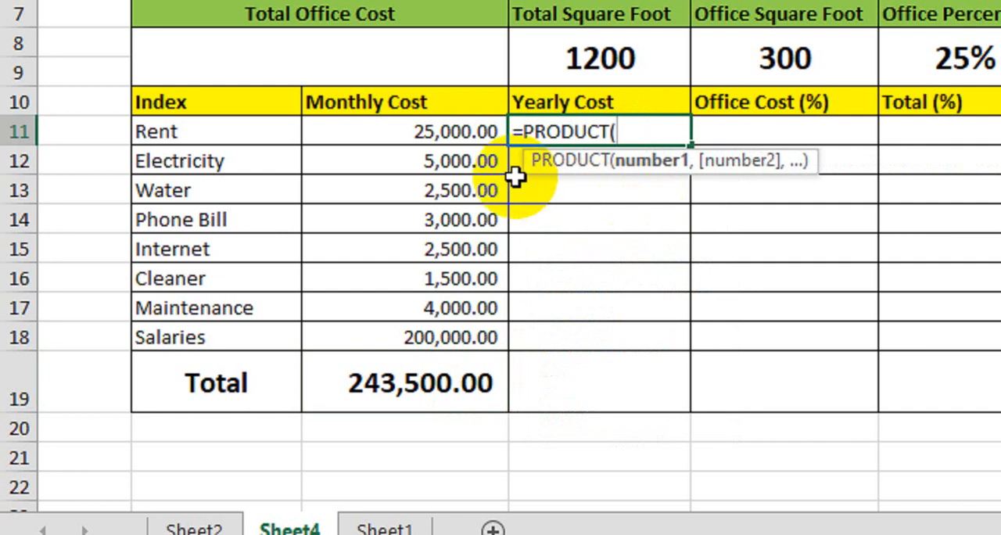
pyautogui.click(424, 133)
pyautogui.write('*')
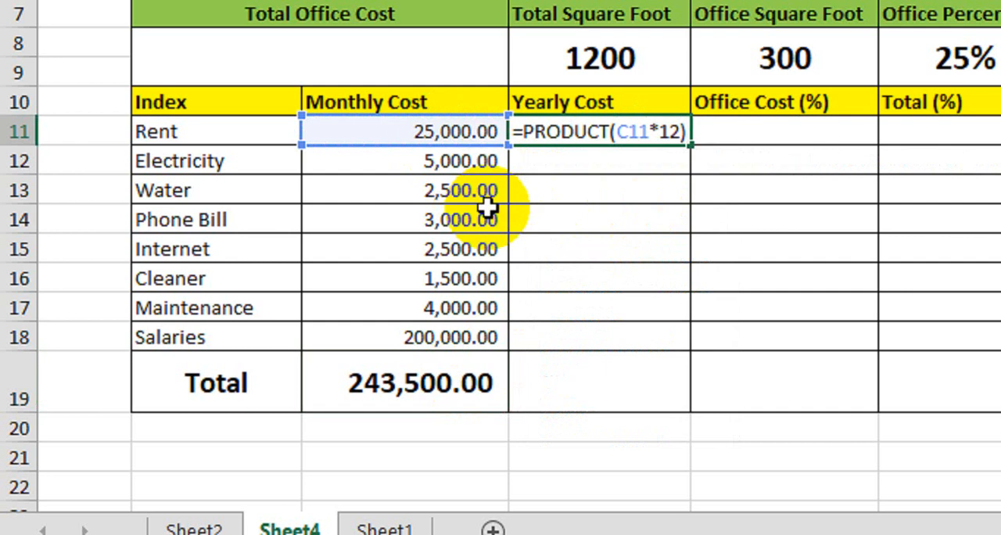
pyautogui.press('Return')
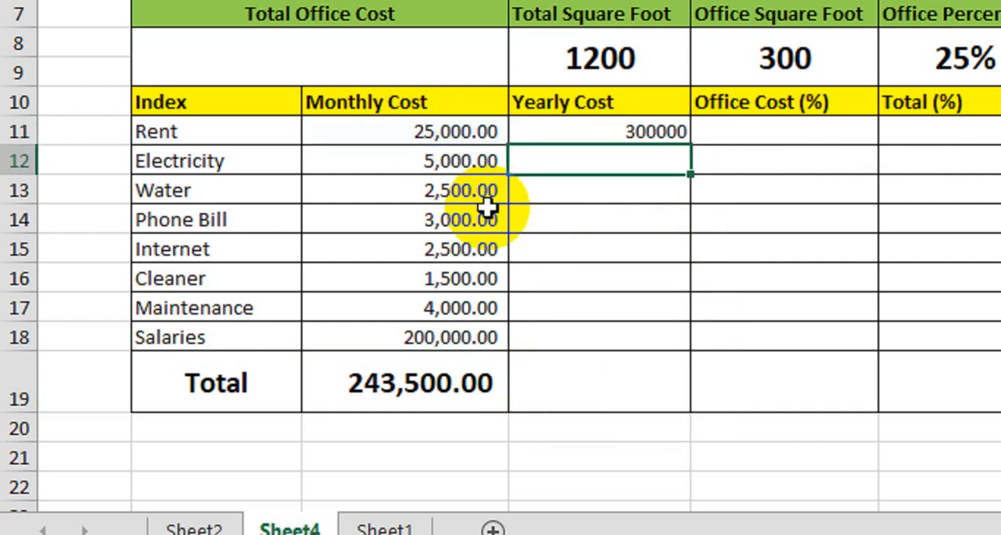
pyautogui.click(577, 133)
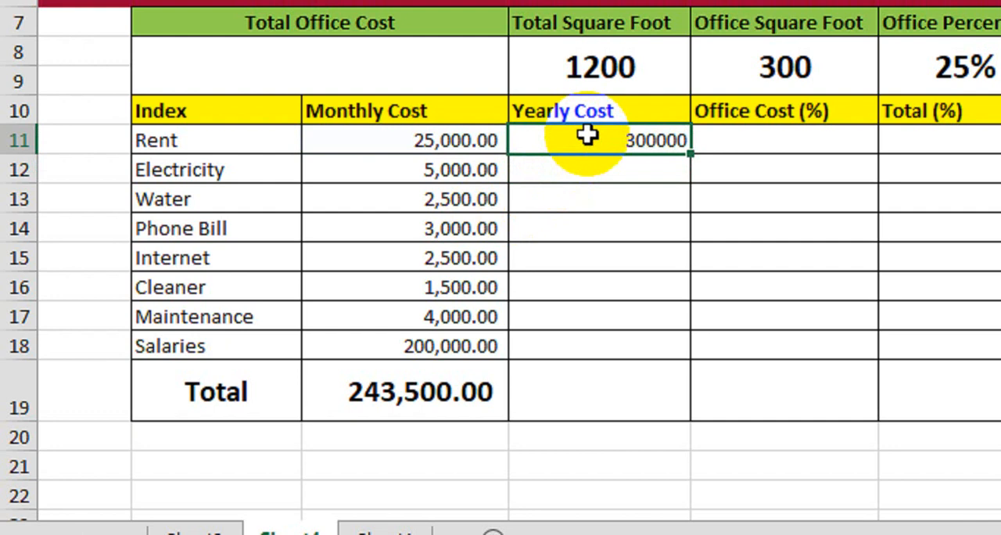
pyautogui.moveTo(690, 153); pyautogui.dragTo(656, 351)
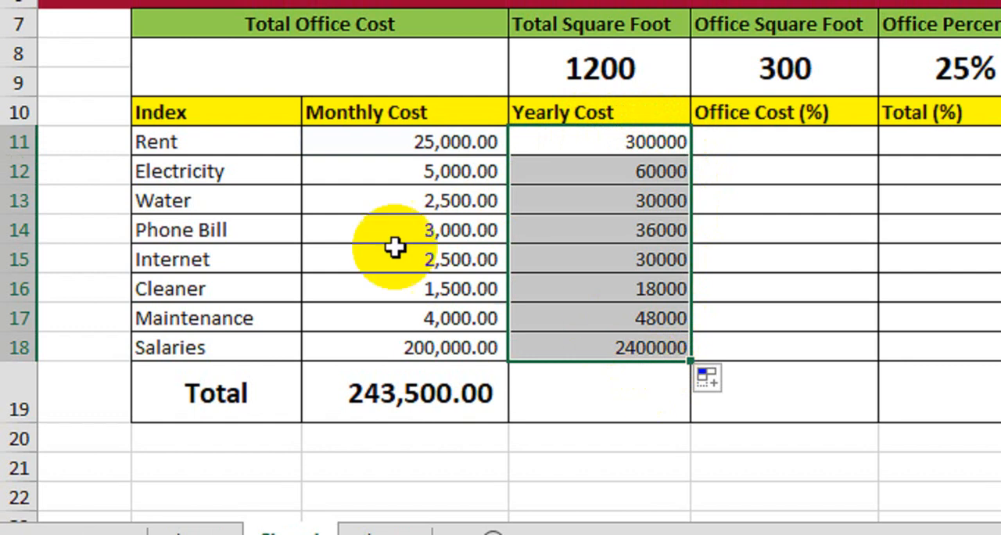
# Apply the comma number style to the yearly costs in D11:D18
pyautogui.moveTo(227, 173); pyautogui.dragTo(548, 170)
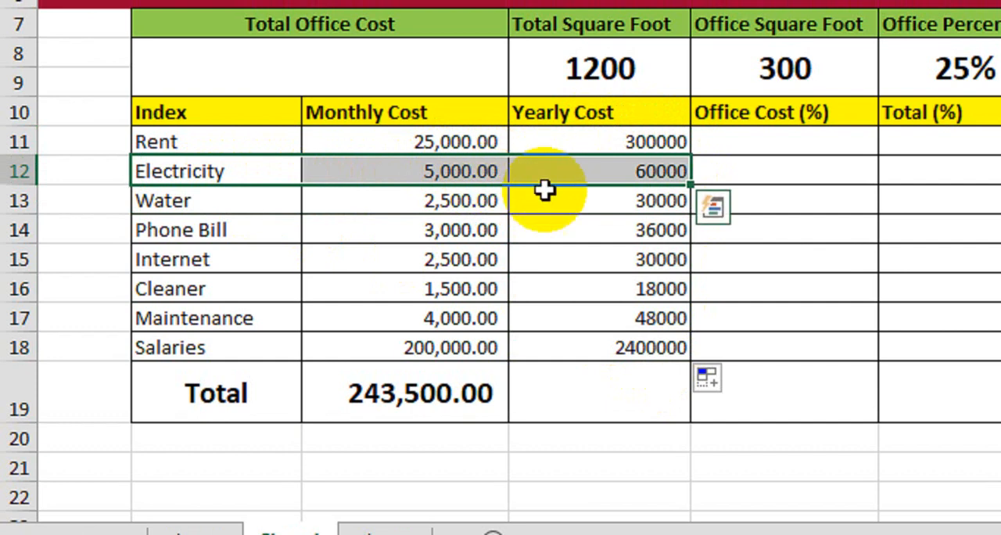
pyautogui.moveTo(609, 147); pyautogui.dragTo(610, 344)
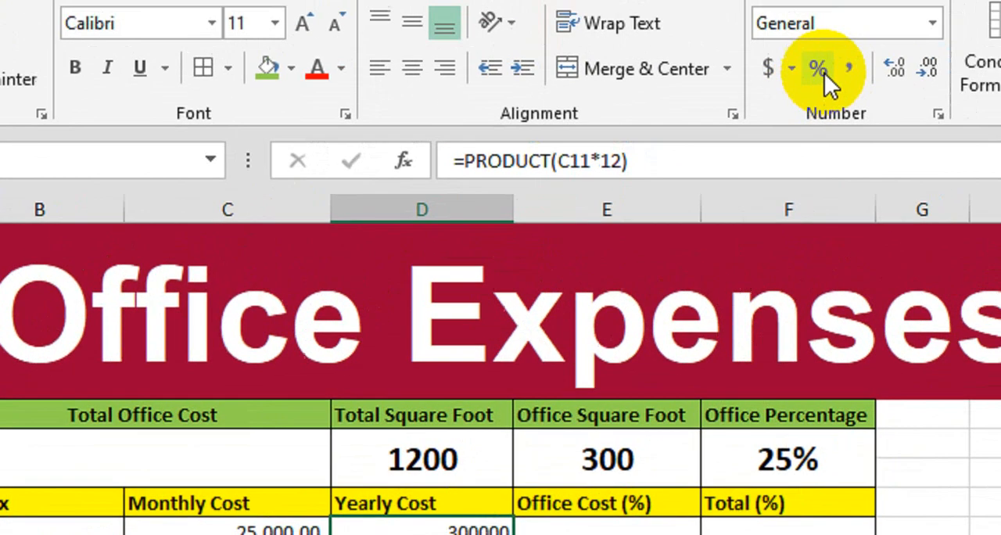
pyautogui.click(848, 68)
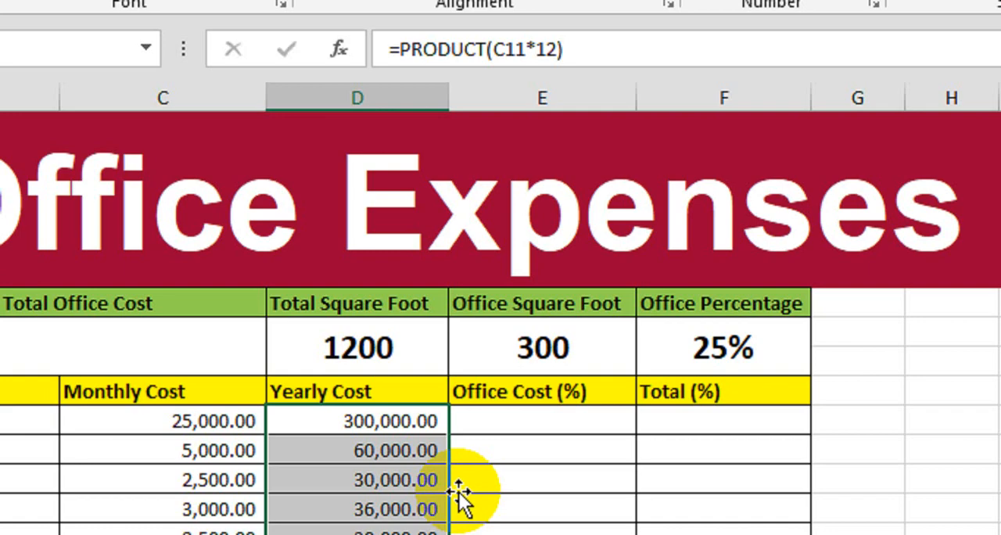
# Total the yearly costs in D19 with the formula =SUM(D11:D18)
pyautogui.click(398, 458)
pyautogui.write('=sum')
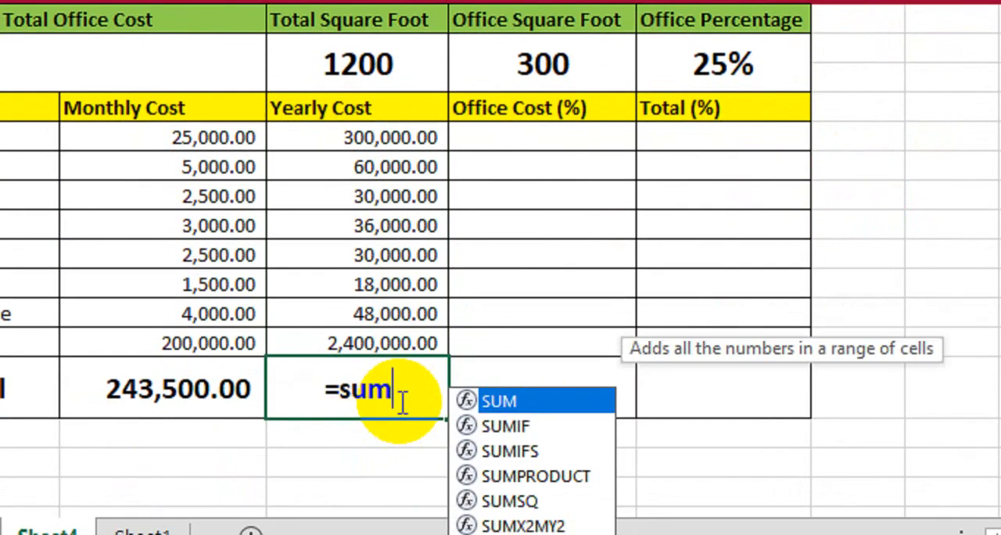
pyautogui.press('Tab')
pyautogui.moveTo(364, 138); pyautogui.dragTo(337, 349)
pyautogui.write(')')
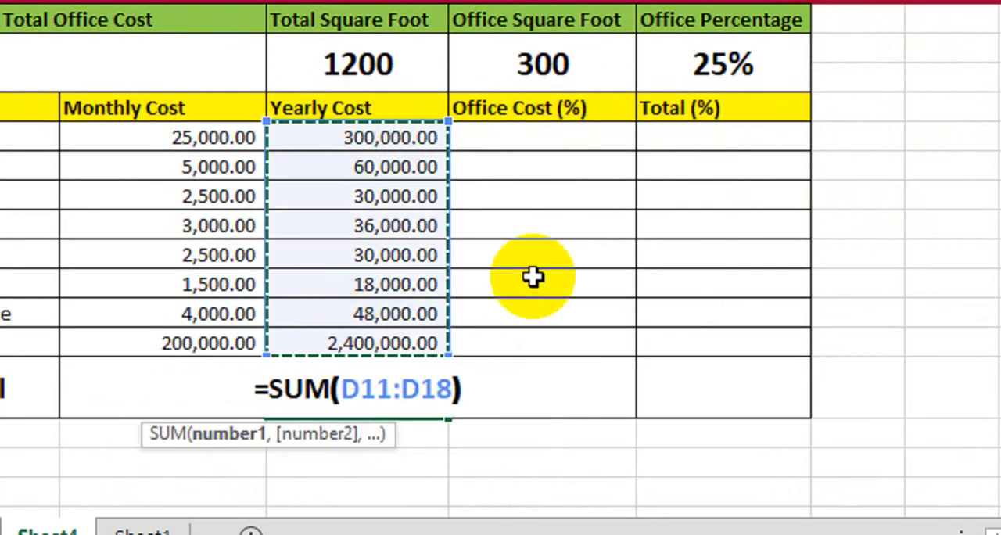
pyautogui.press('Return')
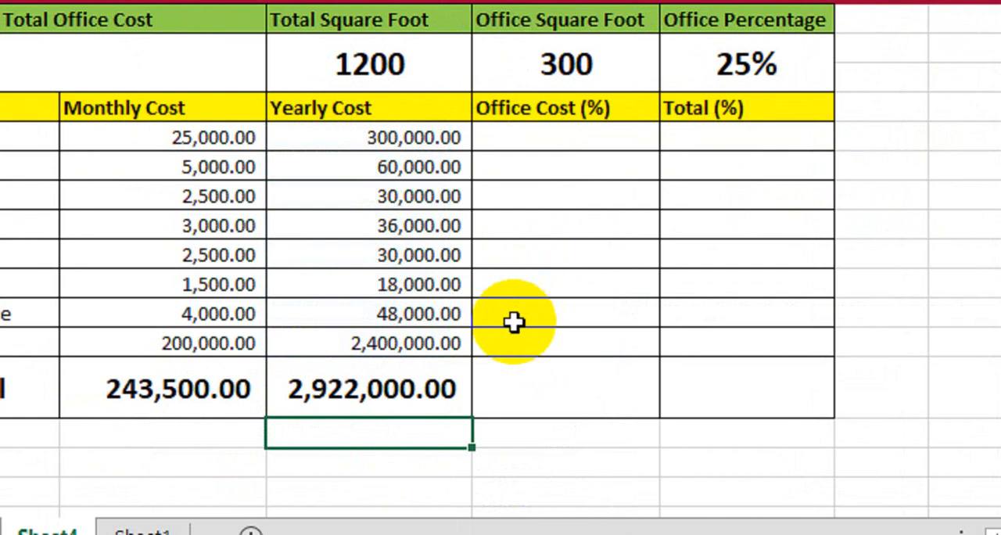
# Calculate the office cost of Rent in E11 with =PRODUCT(D11*$F$8) and fill the formula down to E18
pyautogui.click(553, 383)
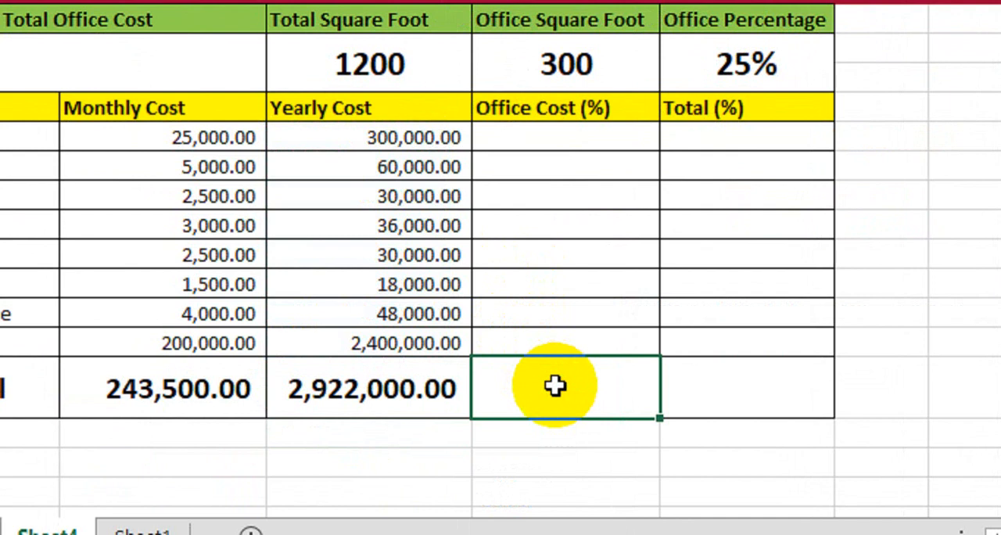
pyautogui.click(590, 150)
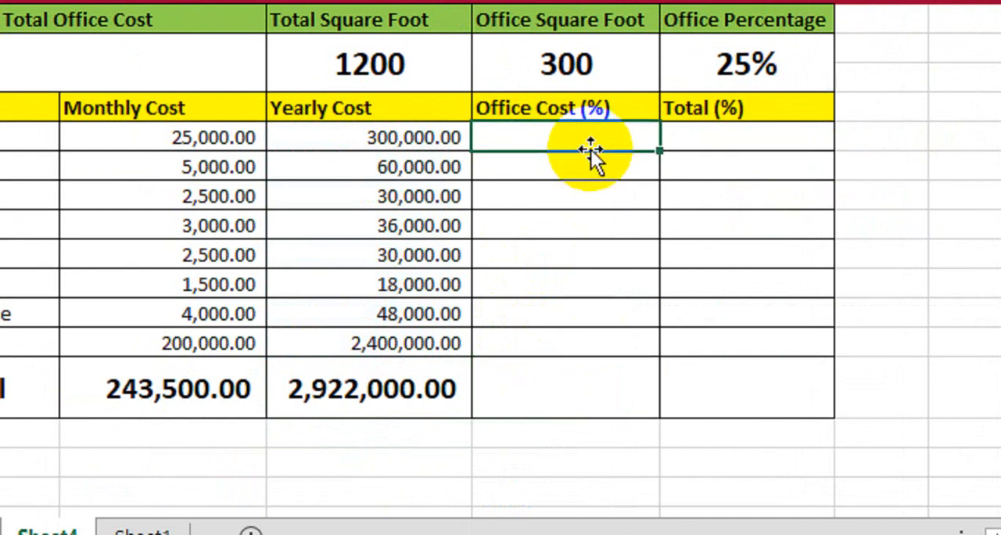
pyautogui.write('=pr')
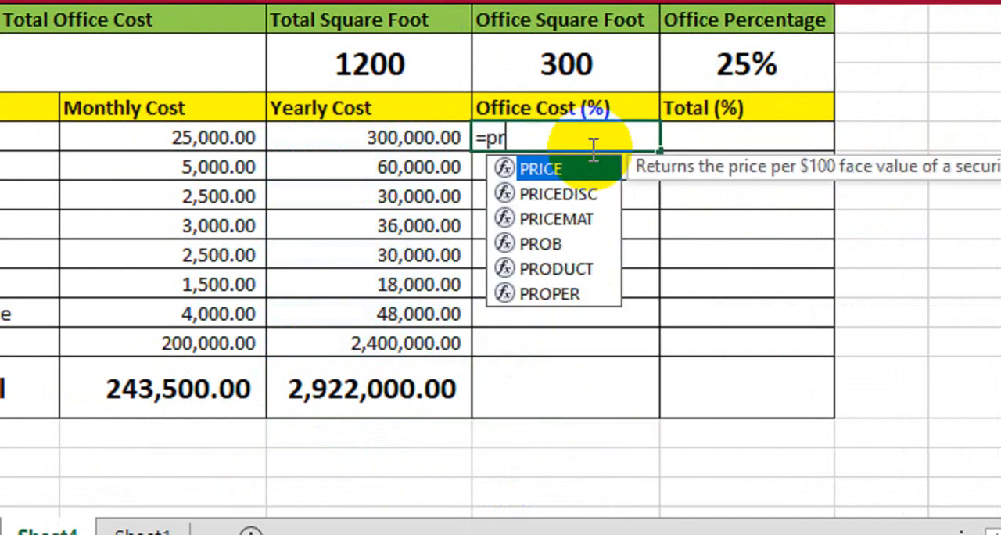
pyautogui.write('od')
pyautogui.press('Tab')
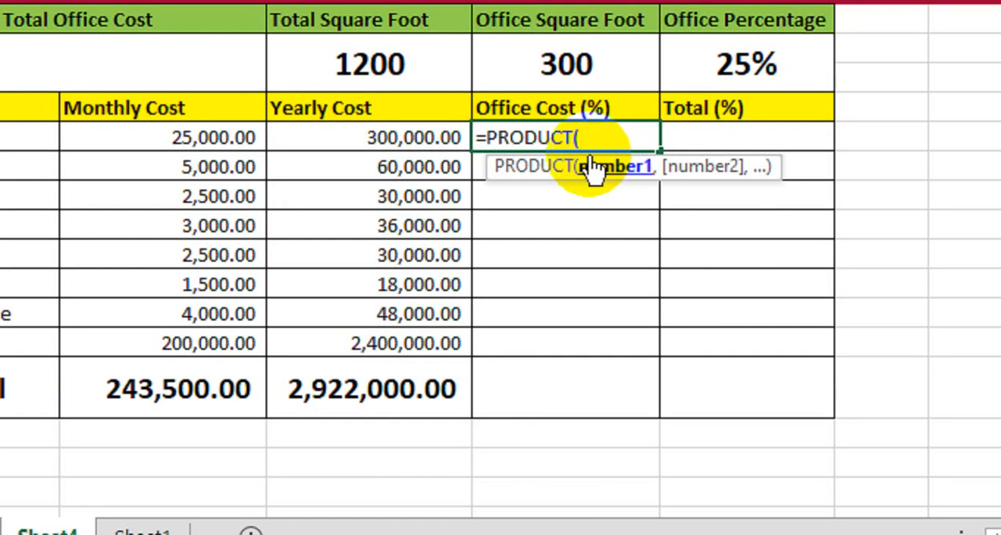
pyautogui.click(351, 140)
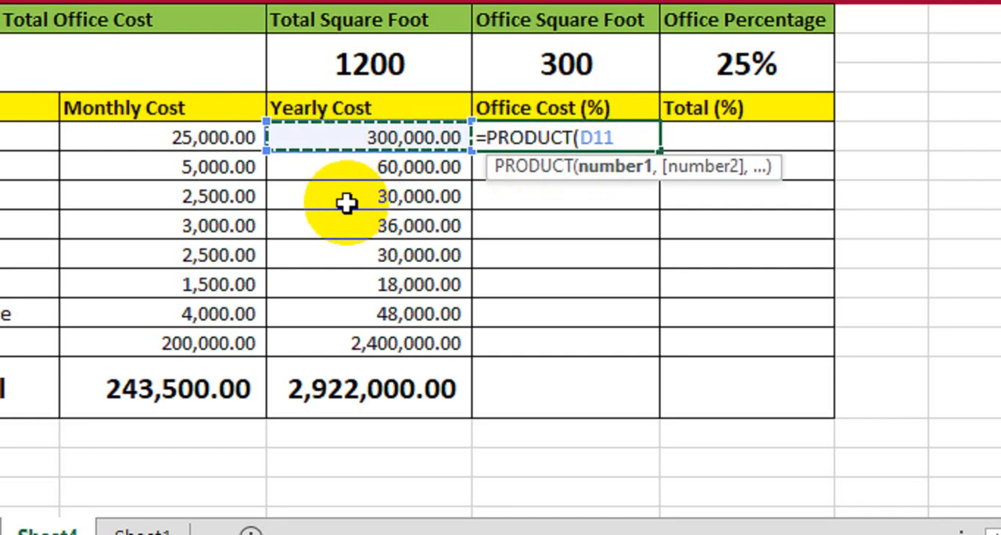
pyautogui.write('*')
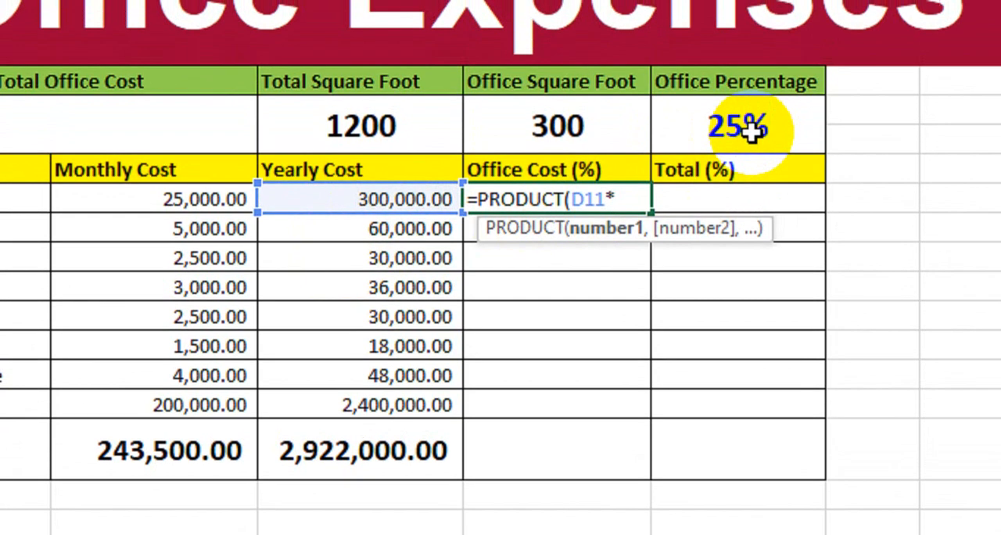
pyautogui.click(752, 64)
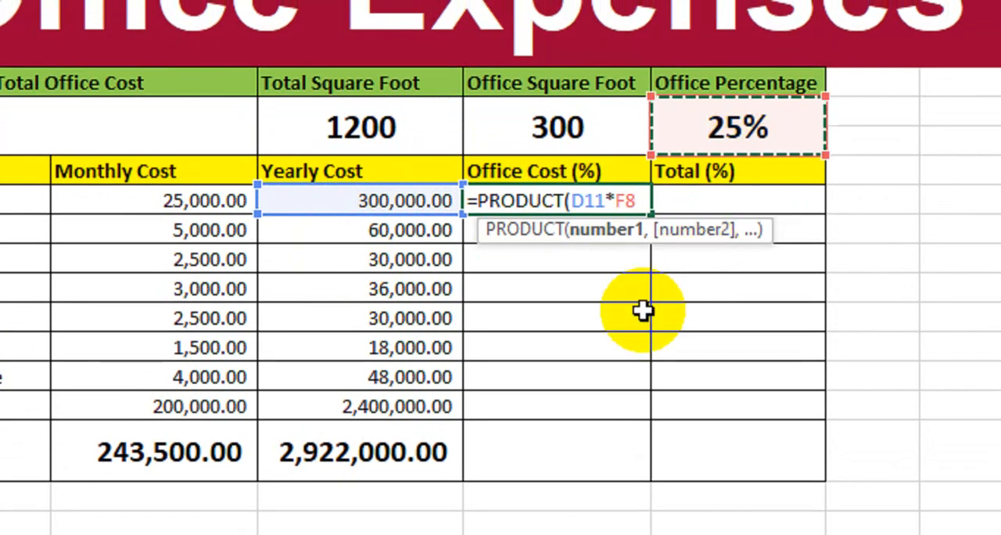
pyautogui.press('F4')
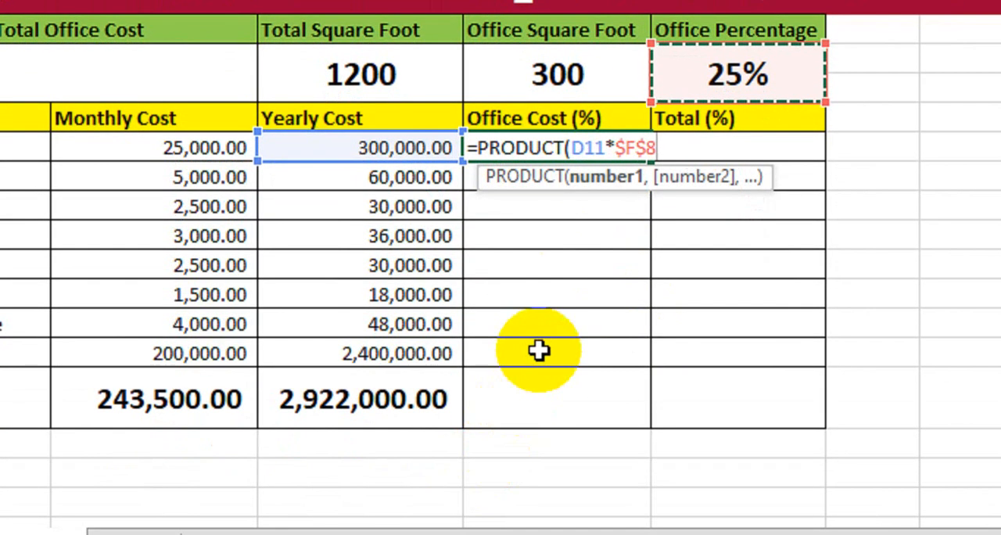
pyautogui.write(')')
pyautogui.press('Return')
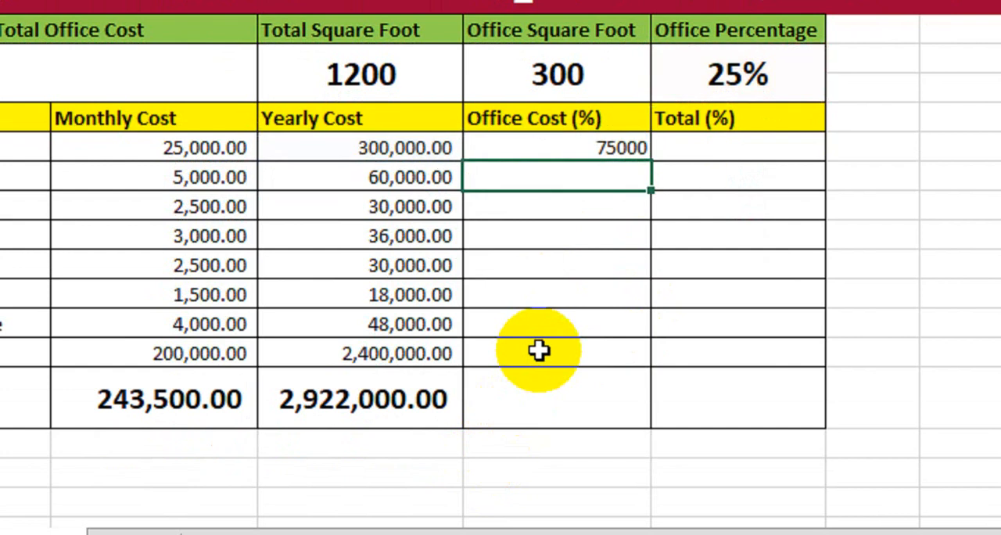
pyautogui.click(597, 148)
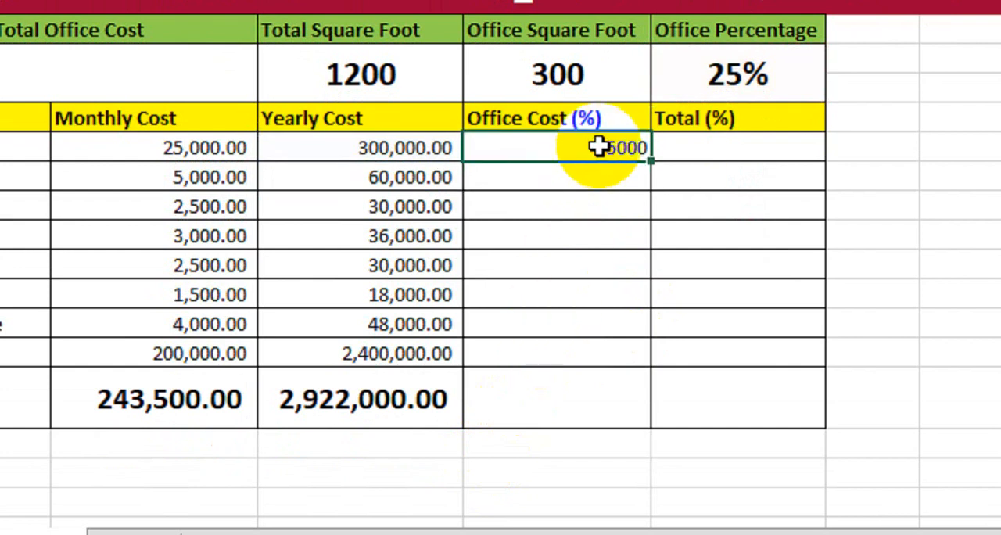
pyautogui.moveTo(653, 168); pyautogui.dragTo(609, 384)
# Total the office costs in E19 with =SUM(E11:E18) and apply the comma number style to E11:E18
pyautogui.click(585, 404)
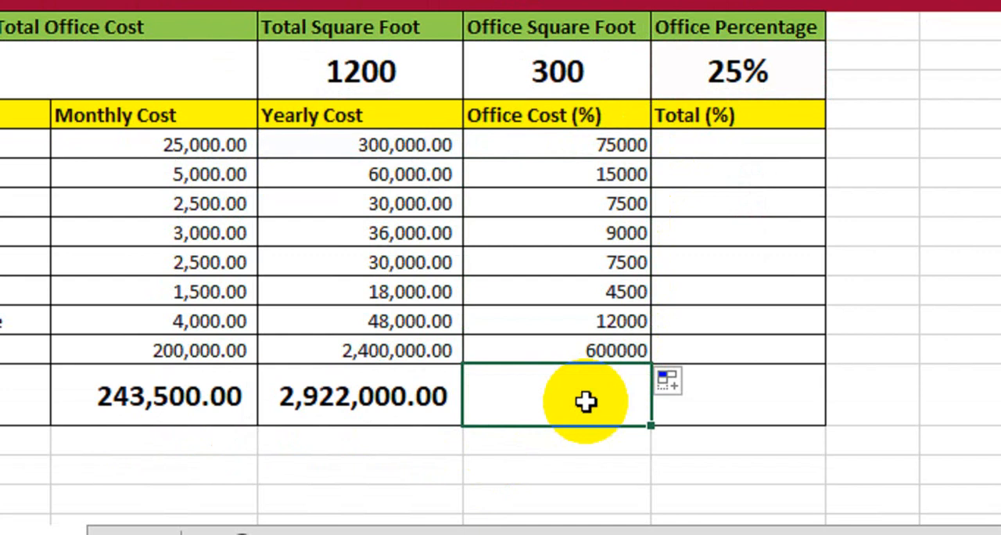
pyautogui.write('=sum')
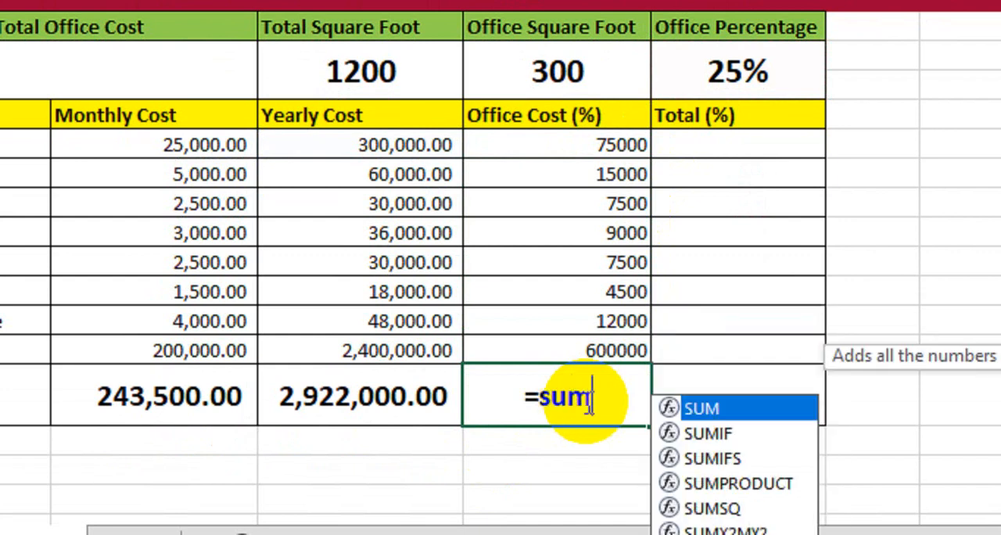
pyautogui.press('Tab')
pyautogui.moveTo(599, 152); pyautogui.dragTo(565, 337)
pyautogui.write(')')
pyautogui.press('Return')
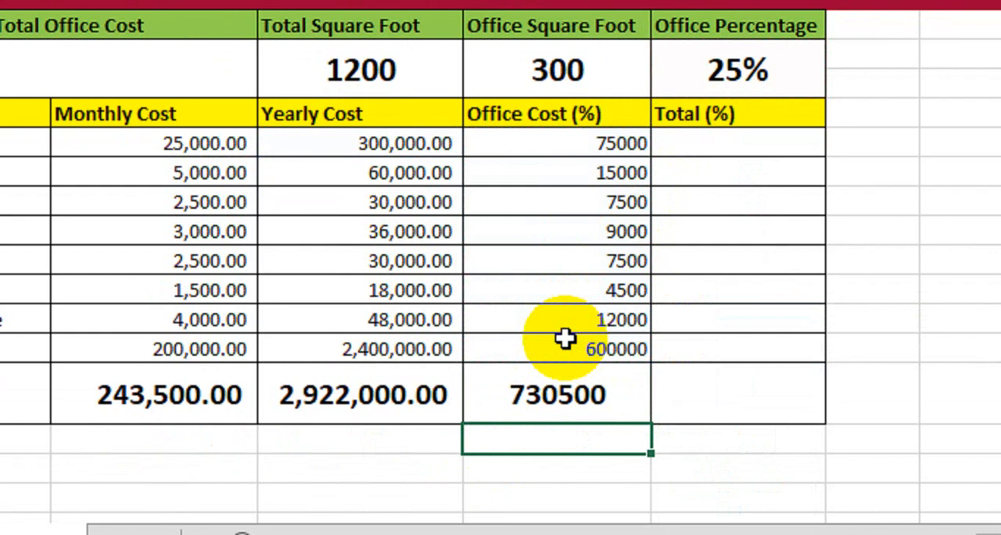
pyautogui.moveTo(594, 156); pyautogui.dragTo(579, 339)
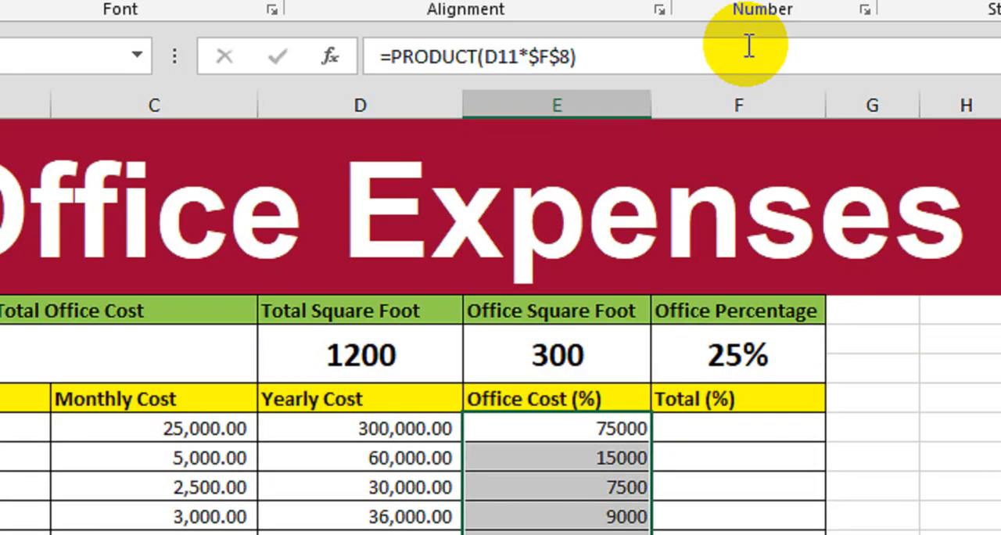
pyautogui.click(756, 72)
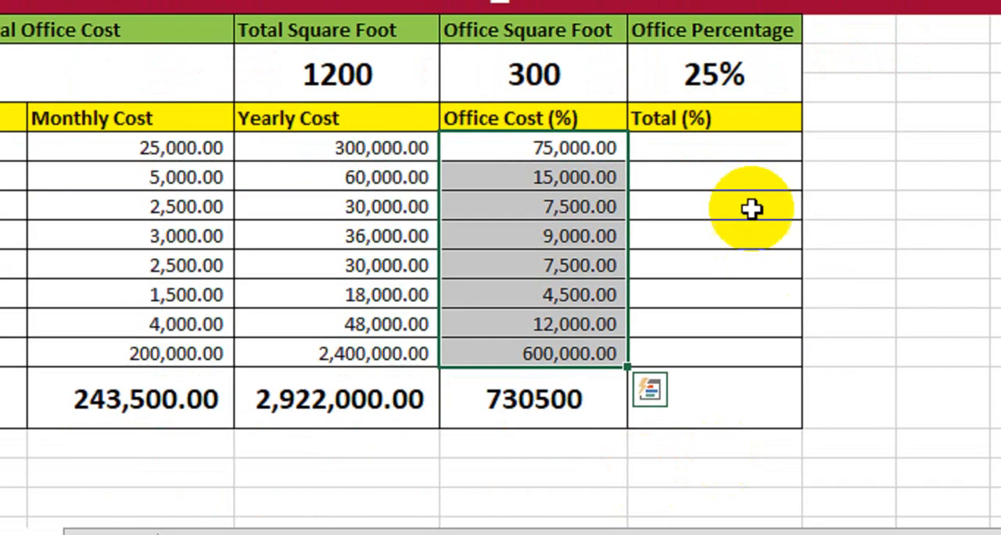
# Calculate Rent's share of the total monthly cost in F11 with =(C11/$C$19)
pyautogui.click(739, 153)
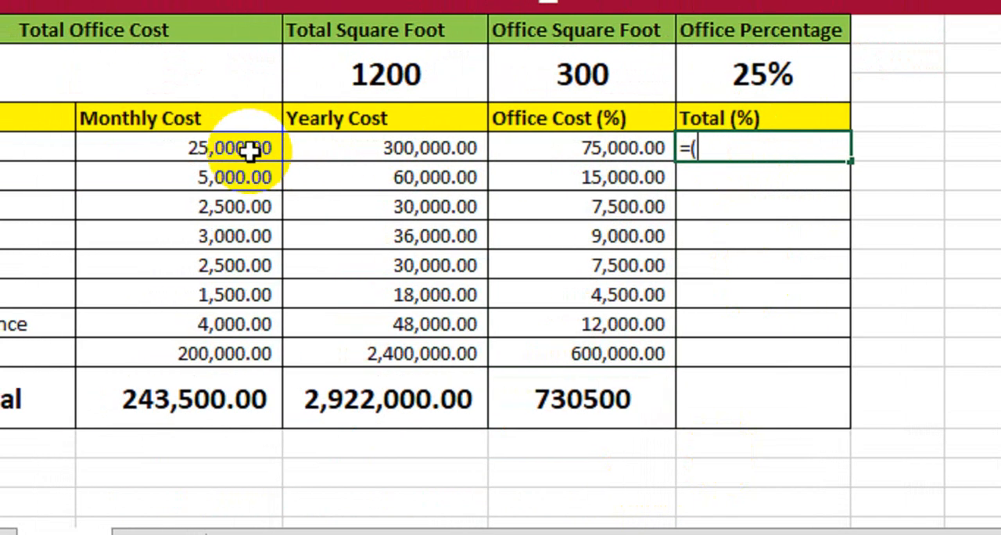
pyautogui.click(249, 150)
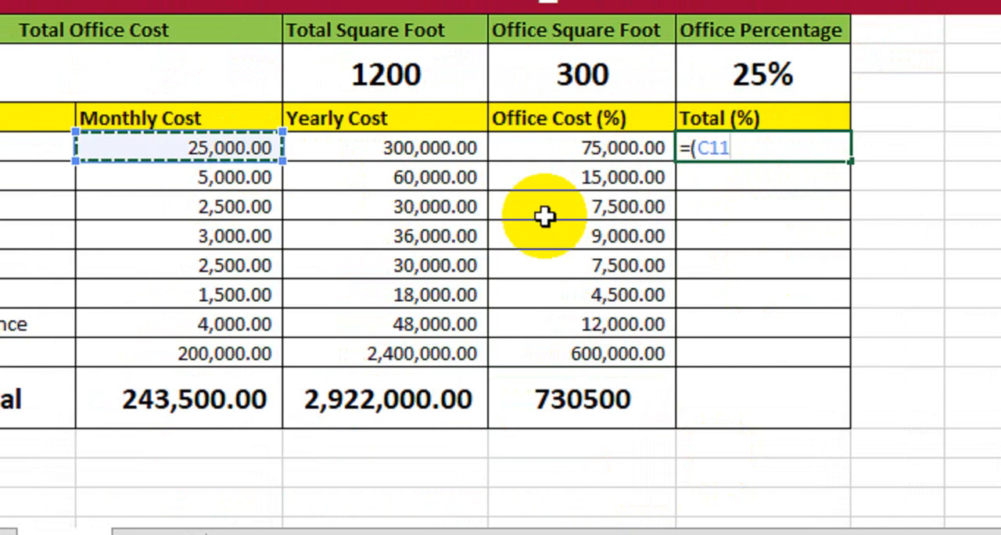
pyautogui.write('/')
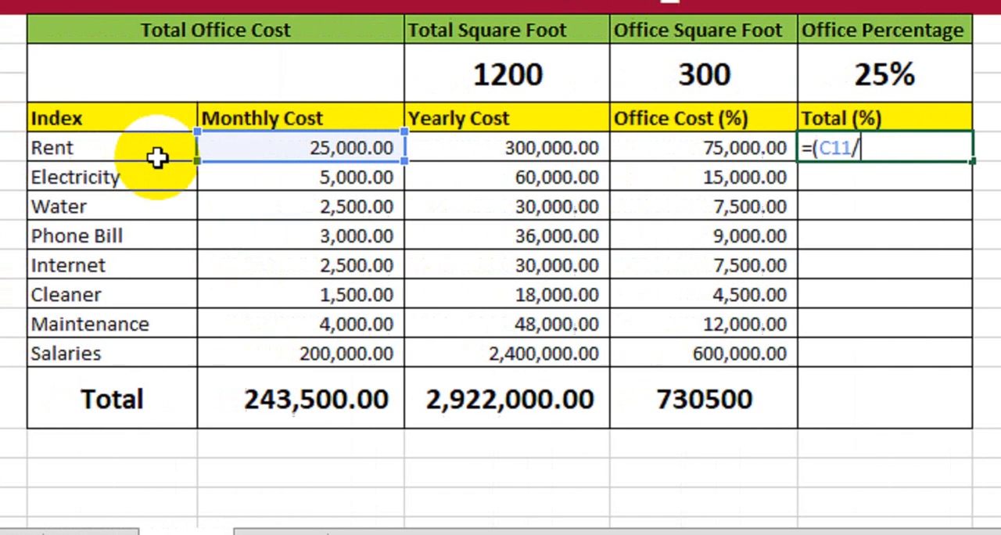
pyautogui.click(365, 400)
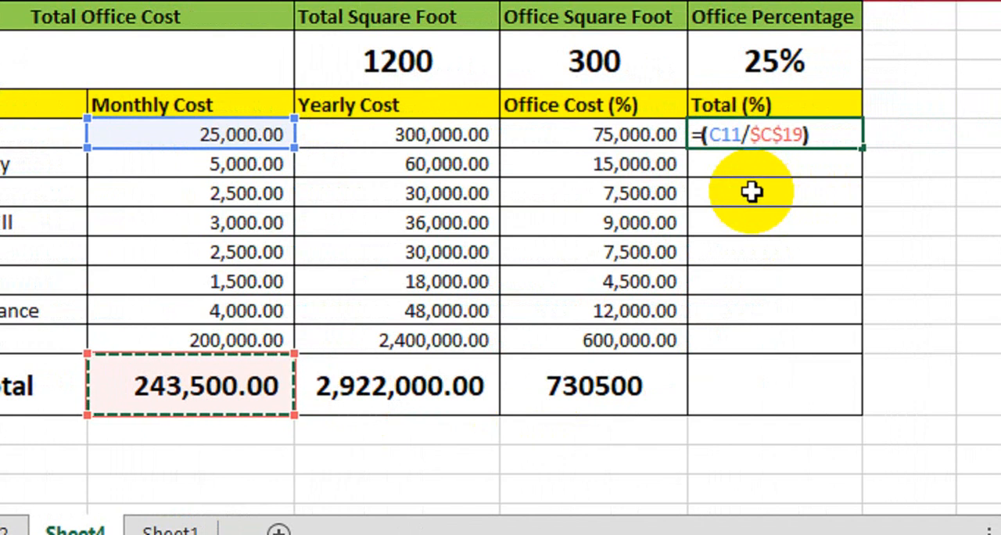
pyautogui.press('Return')
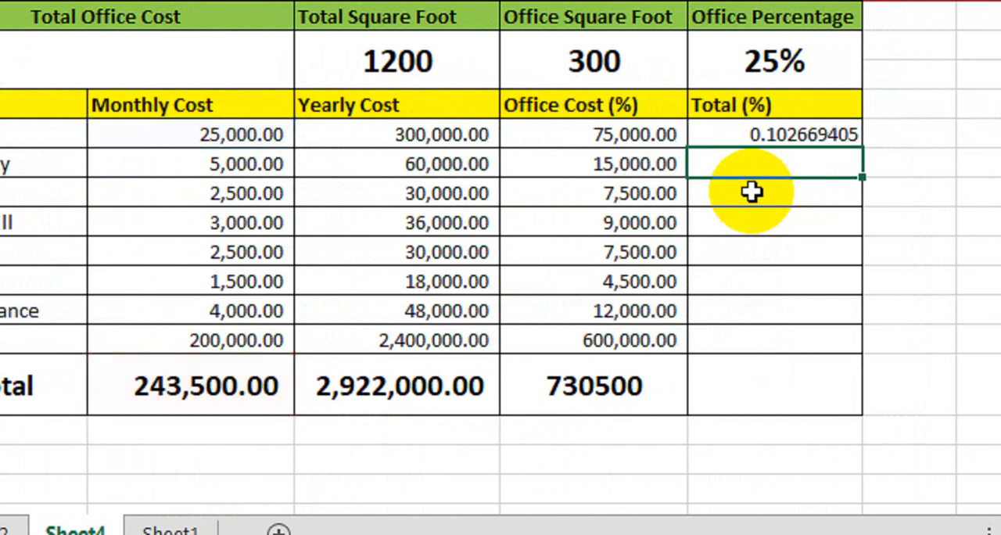
# Fill the F11 formula down to F18 and format F11:F18 as percentages
pyautogui.click(784, 137)
pyautogui.moveTo(828, 157); pyautogui.dragTo(804, 343)
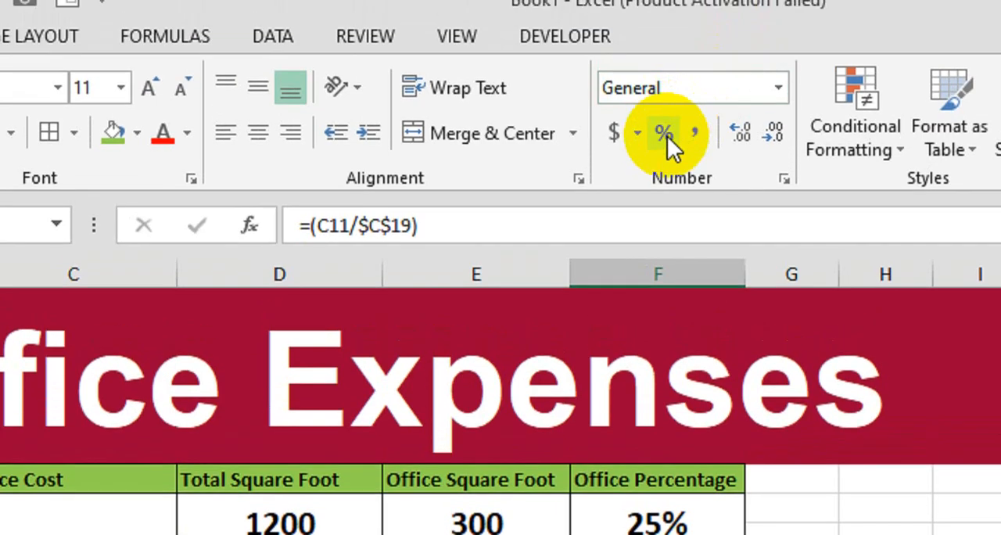
pyautogui.click(664, 133)
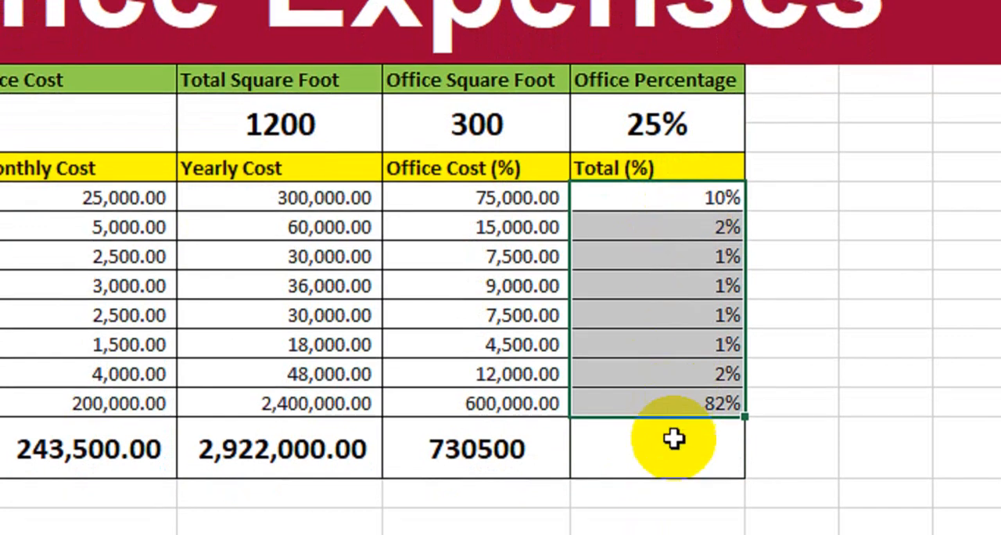
# Total the percentages in F19 with the formula =SUM(F11:F18)
pyautogui.click(672, 463)
pyautogui.write('=su')
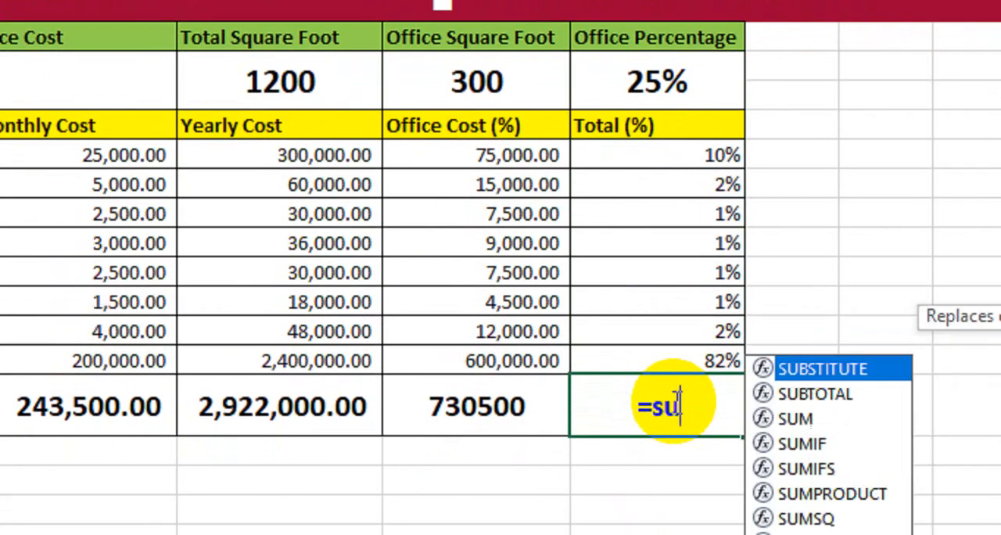
pyautogui.write('m')
pyautogui.press('Tab')
pyautogui.moveTo(688, 156); pyautogui.dragTo(648, 353)
pyautogui.write(')')
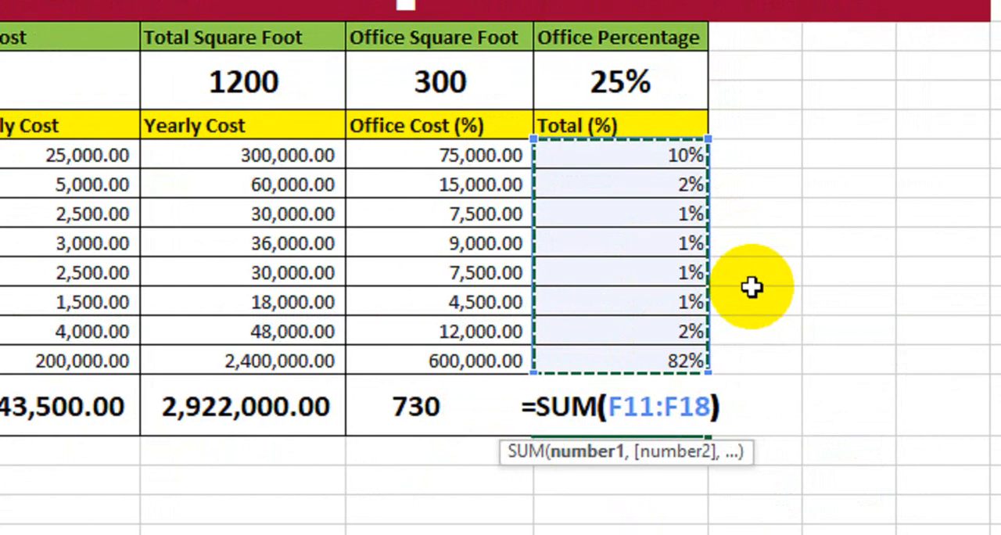
pyautogui.press('Return')
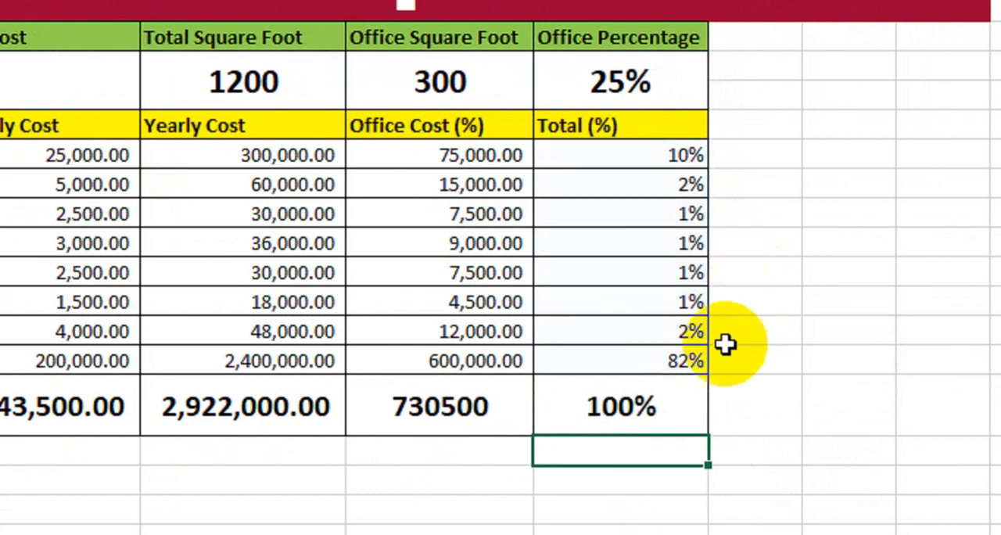
pyautogui.click(677, 390)
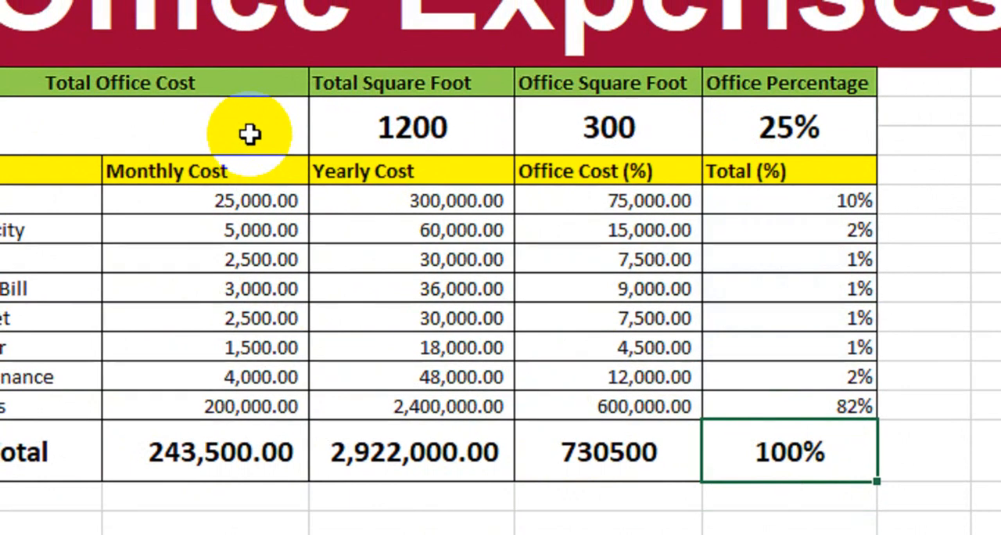
# Link the merged cell under Total Office Cost to the monthly total with =C19
pyautogui.click(131, 127)
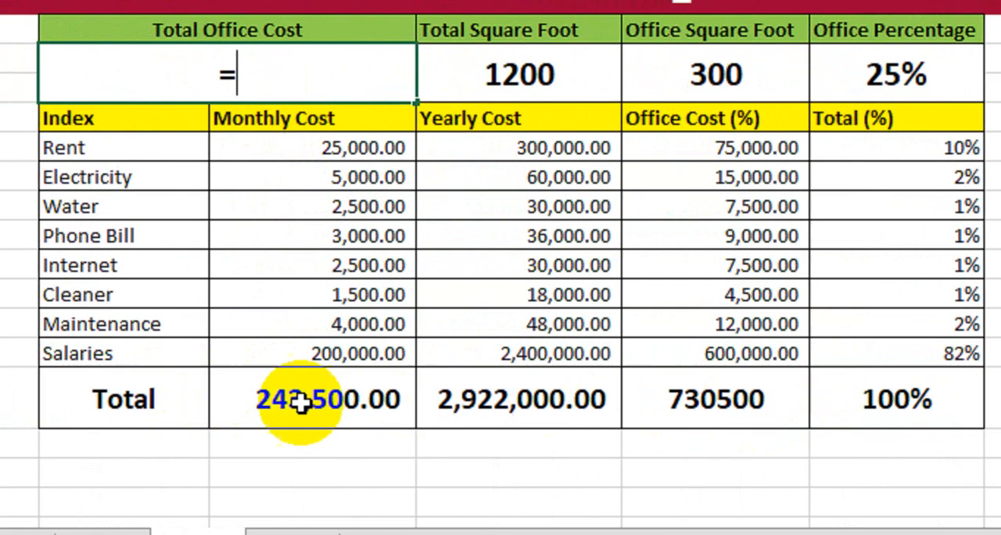
pyautogui.click(311, 401)
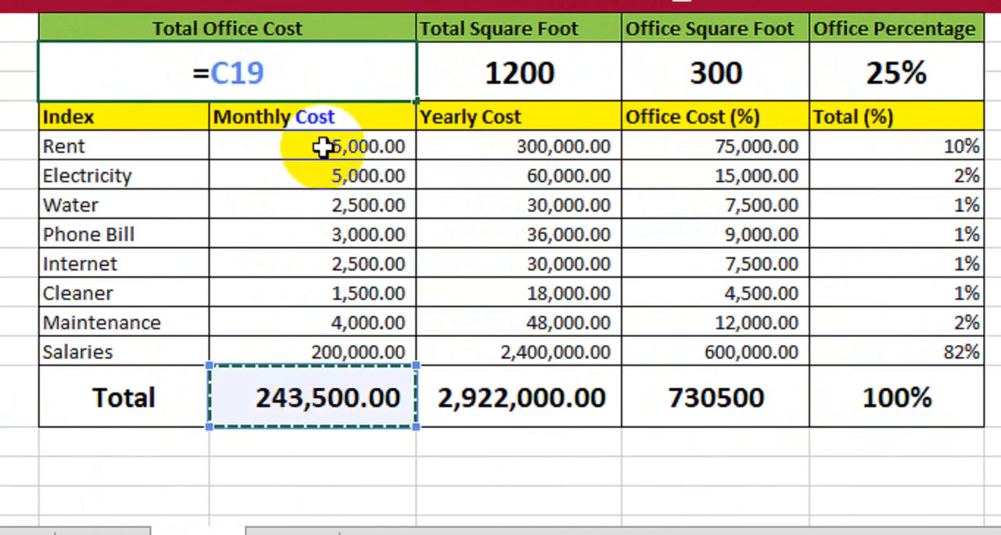
pyautogui.press('Return')
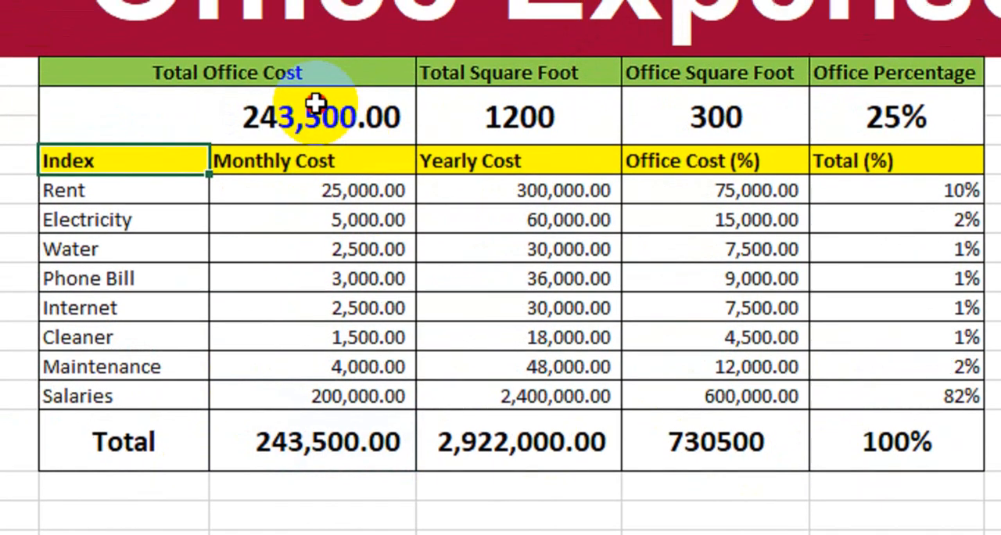
pyautogui.click(319, 67)
pyautogui.scroll(-4, 388, 245)
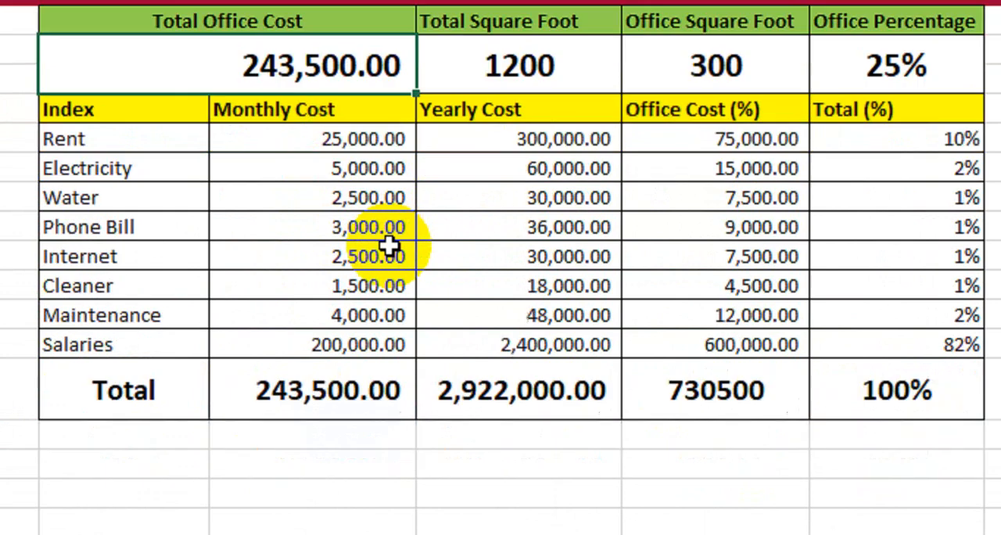
pyautogui.scroll(3, 388, 244)
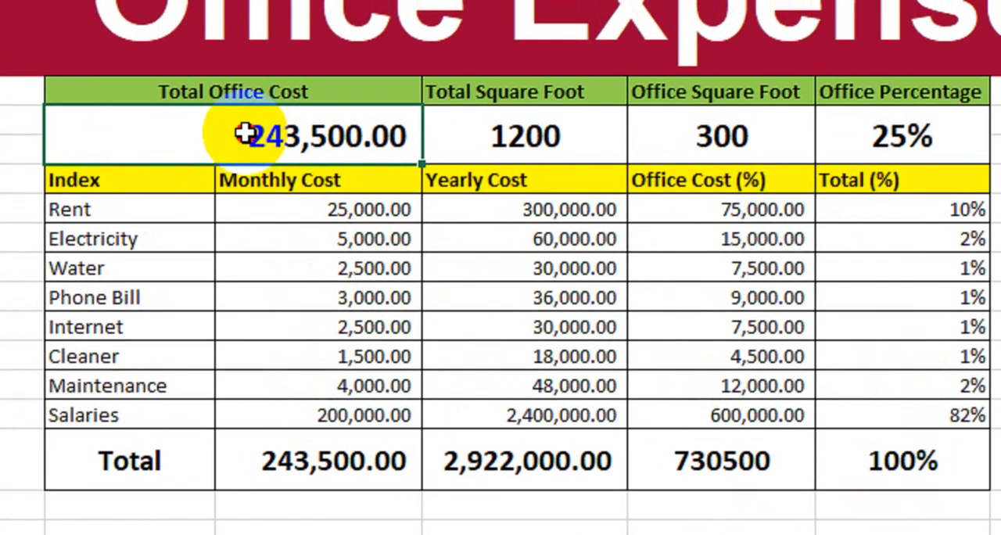
pyautogui.moveTo(236, 32); pyautogui.dragTo(605, 47)
pyautogui.moveTo(615, 149); pyautogui.dragTo(846, 146)
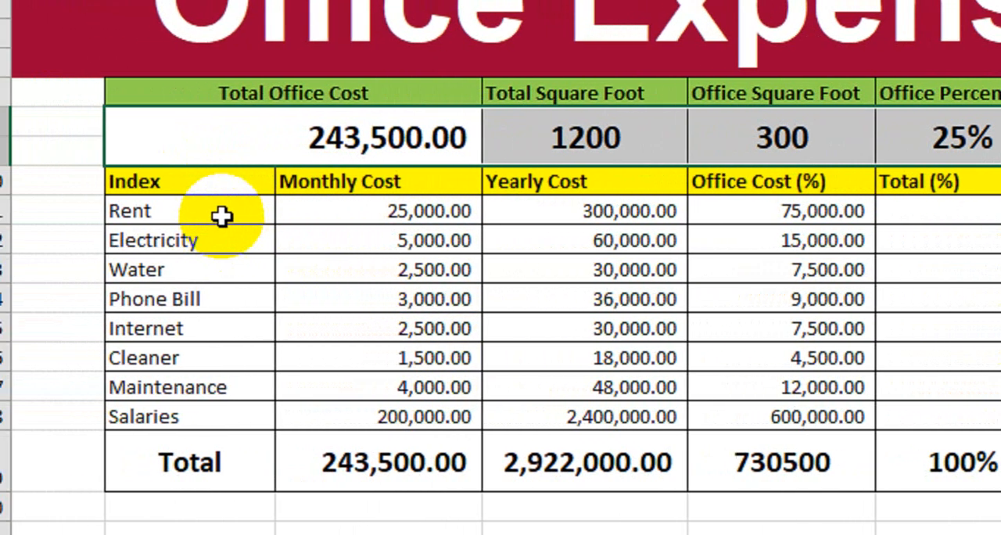
pyautogui.moveTo(157, 217); pyautogui.dragTo(136, 397)
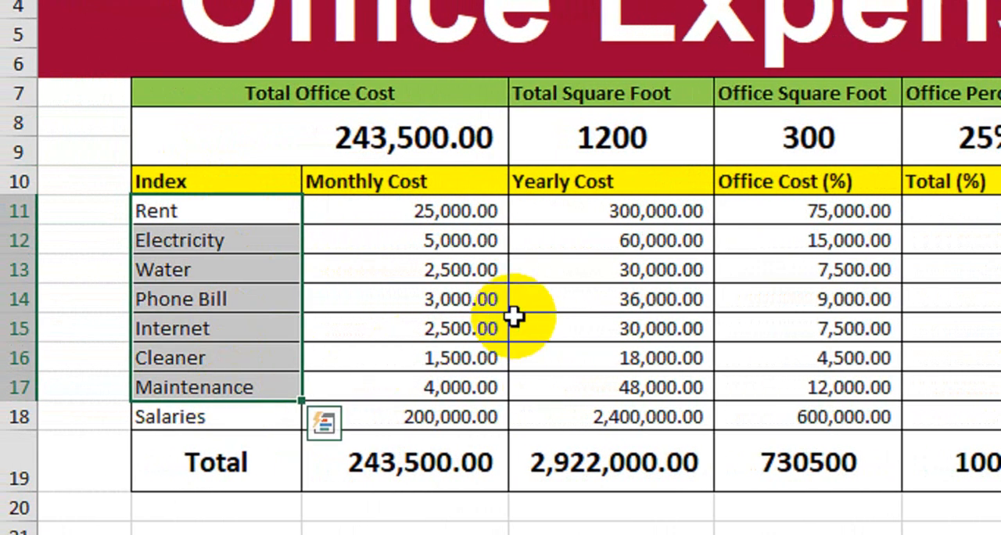
pyautogui.click(569, 307)
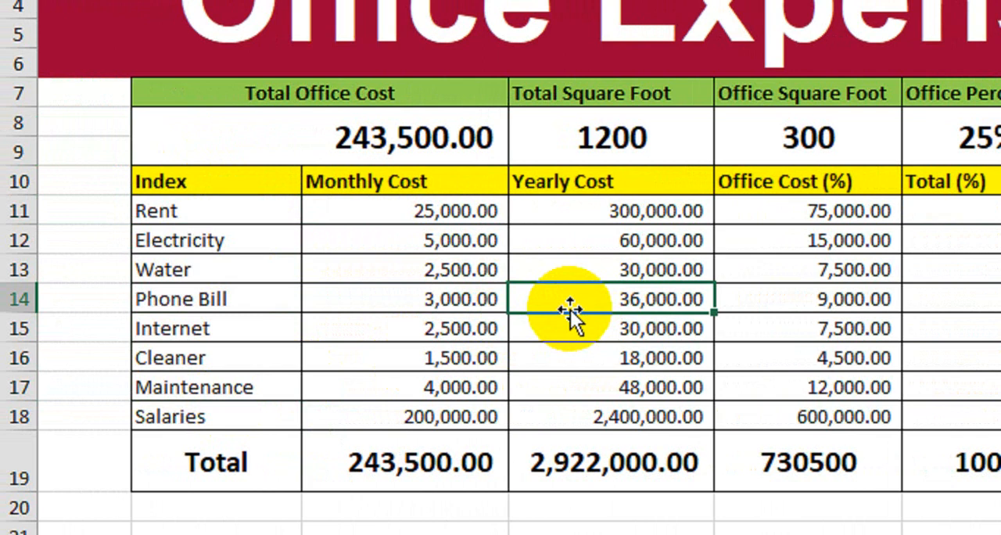